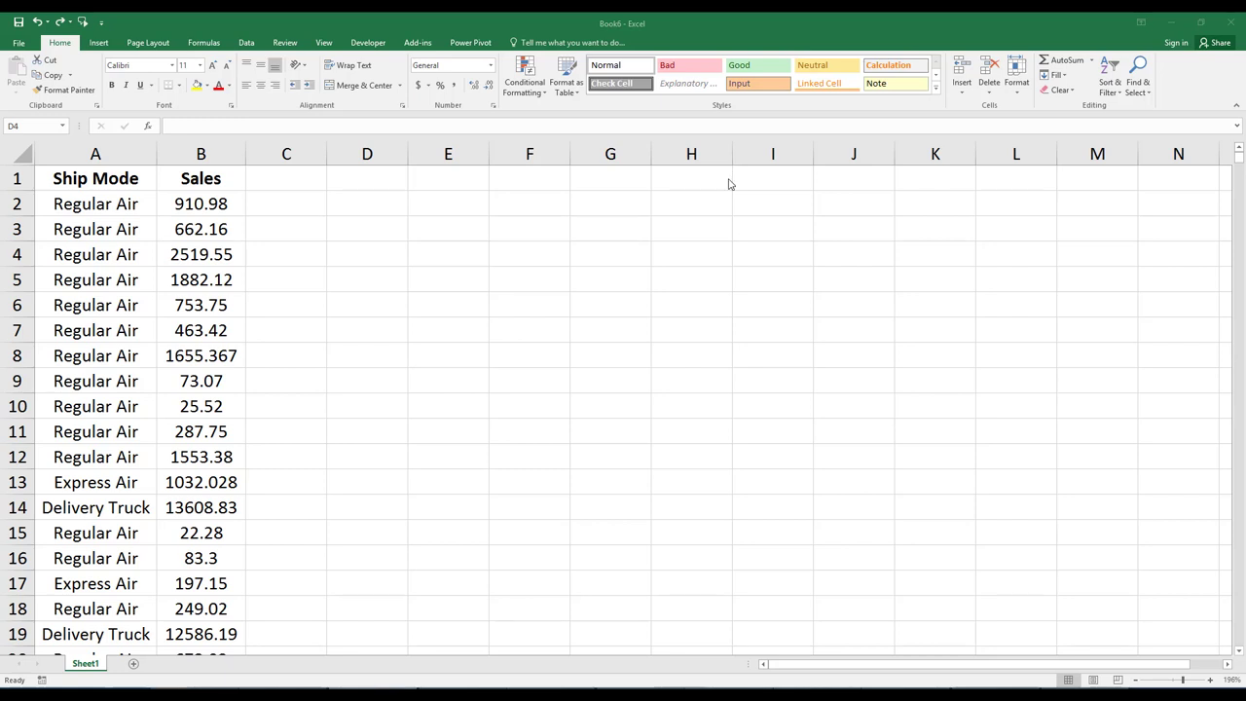
# Widen column H and put the question 'How do we match a label and then find the sum for that label?' in H3
pyautogui.click(729, 157)
pyautogui.moveTo(731, 151); pyautogui.dragTo(953, 152)
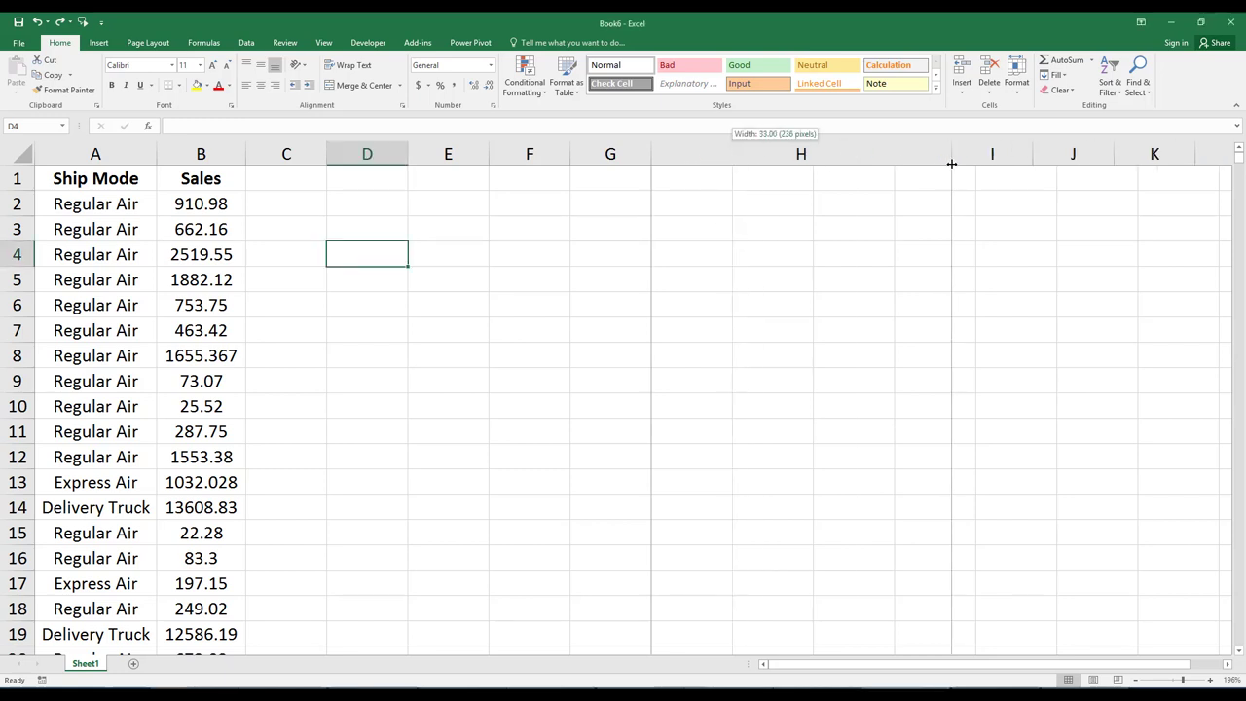
pyautogui.click(723, 227)
pyautogui.write('How')
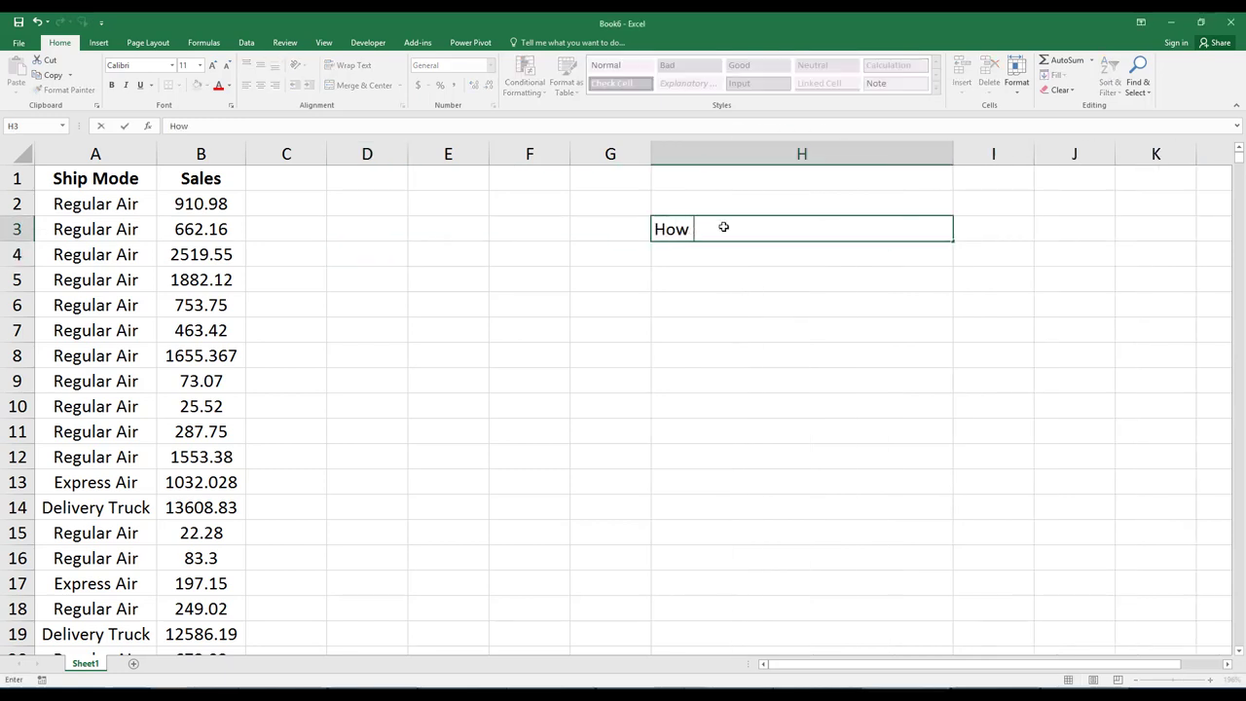
pyautogui.write(' do we')
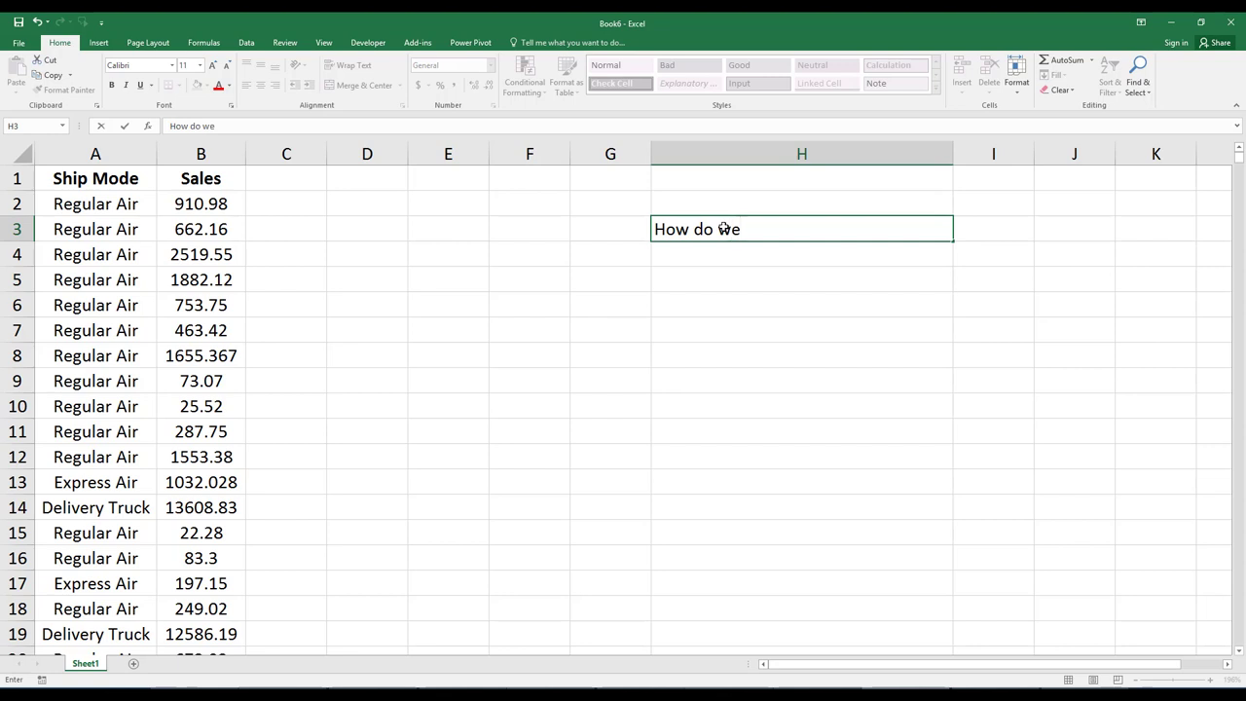
pyautogui.write(' match a labe')
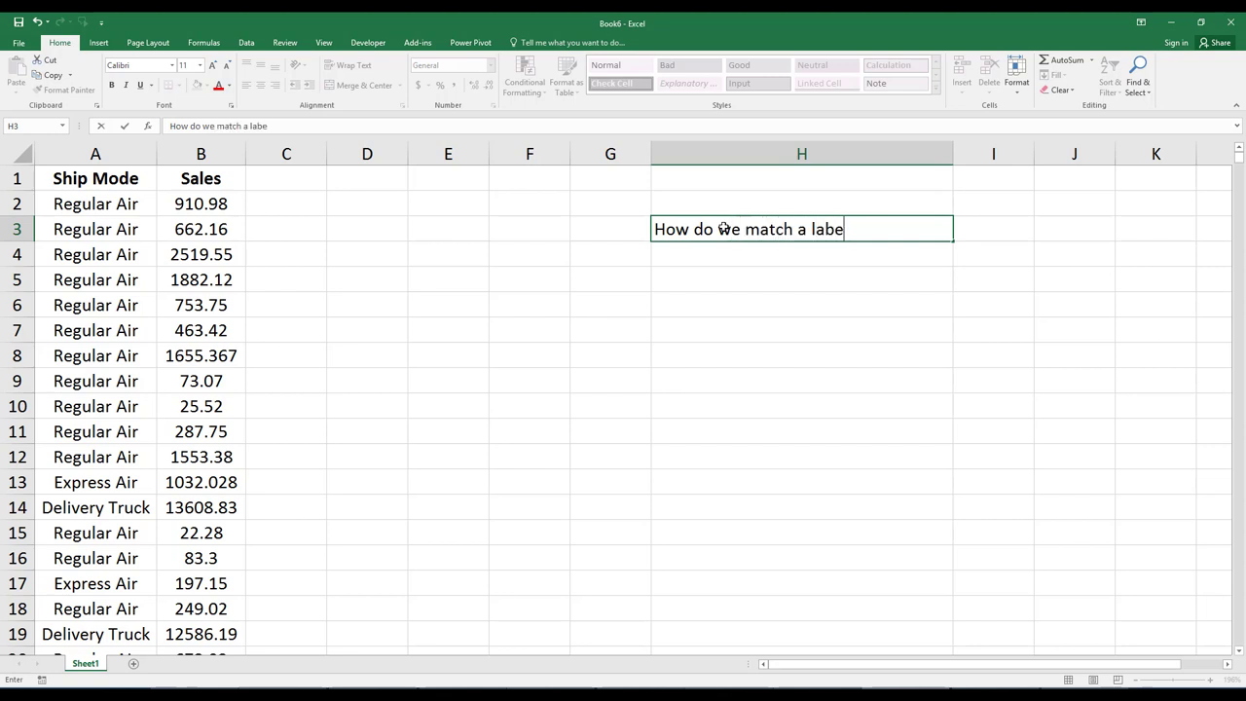
pyautogui.write('l and then find')
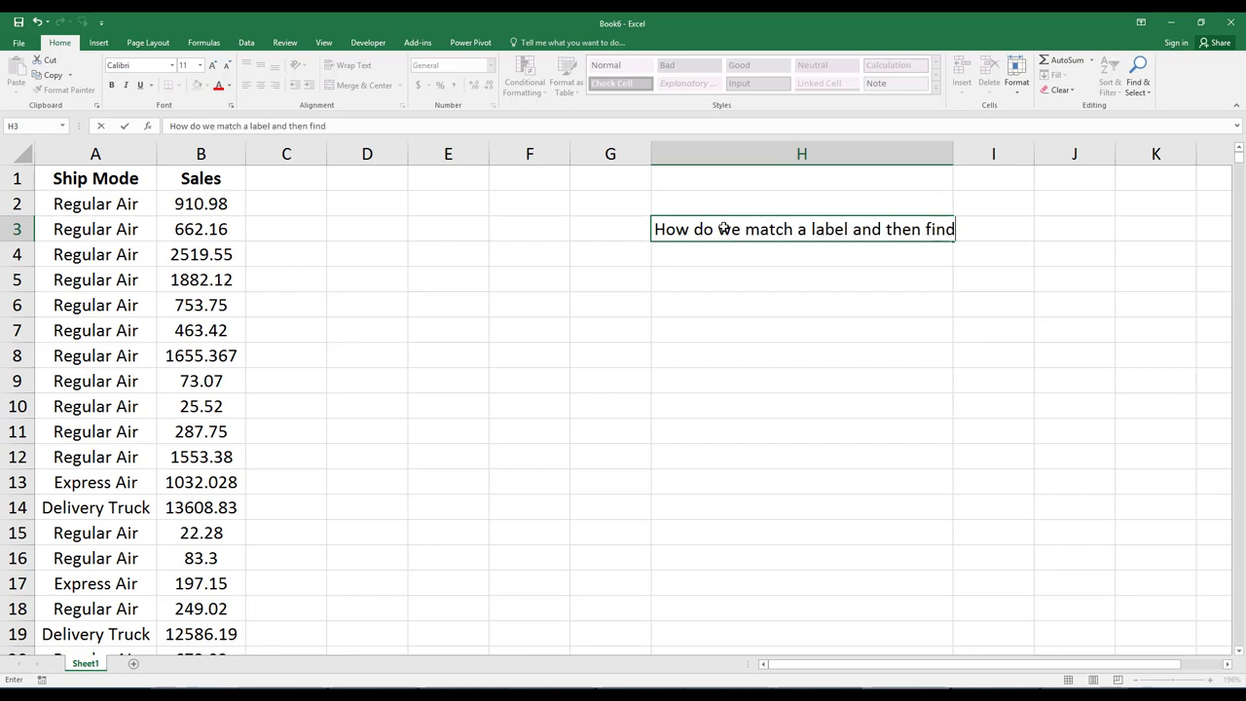
pyautogui.write(' the sum ')
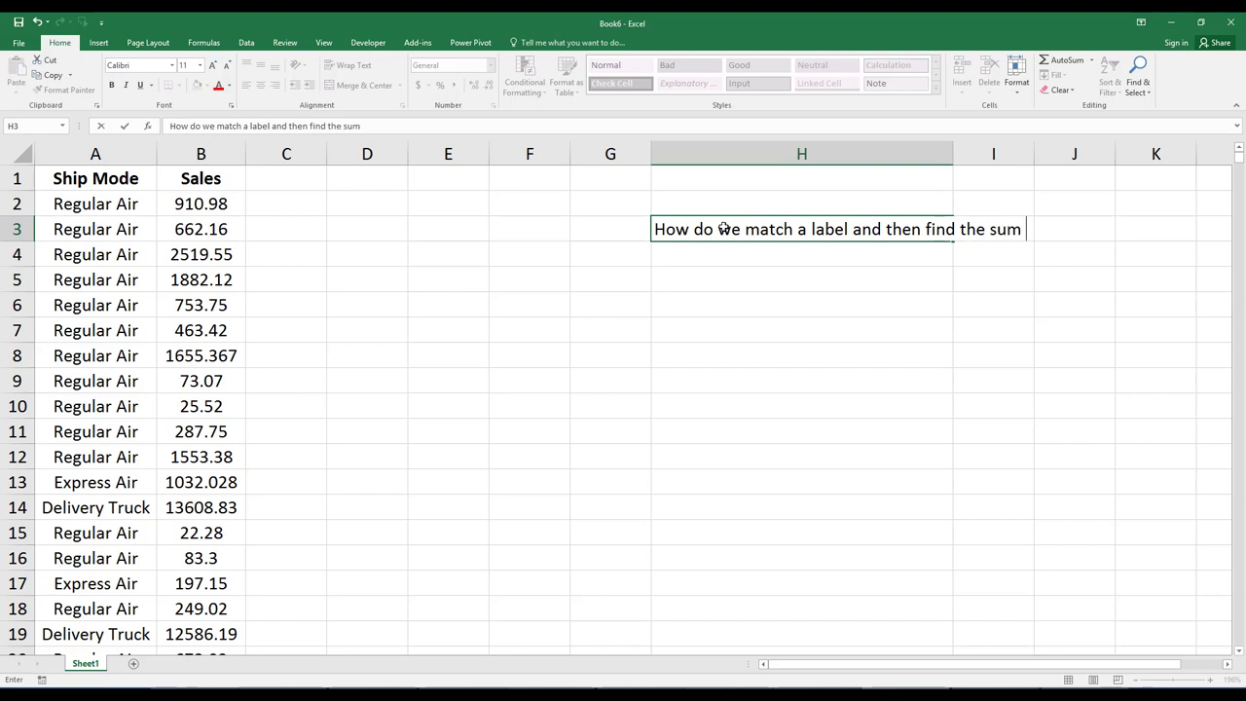
pyautogui.write('for ')
pyautogui.write('that label?')
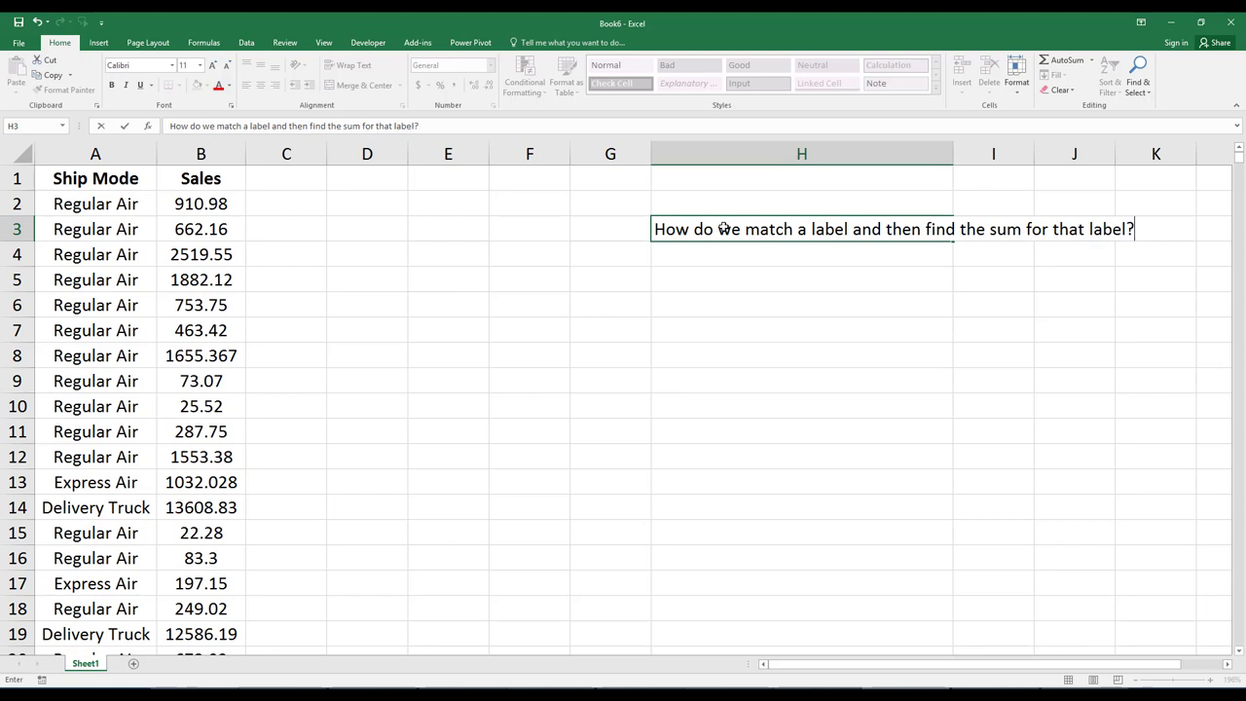
pyautogui.press('Return')
# Add 'Example' in H5 and 'I want to know the total sales for Regular Air Only' in H6
pyautogui.press('Return')
pyautogui.write('E')
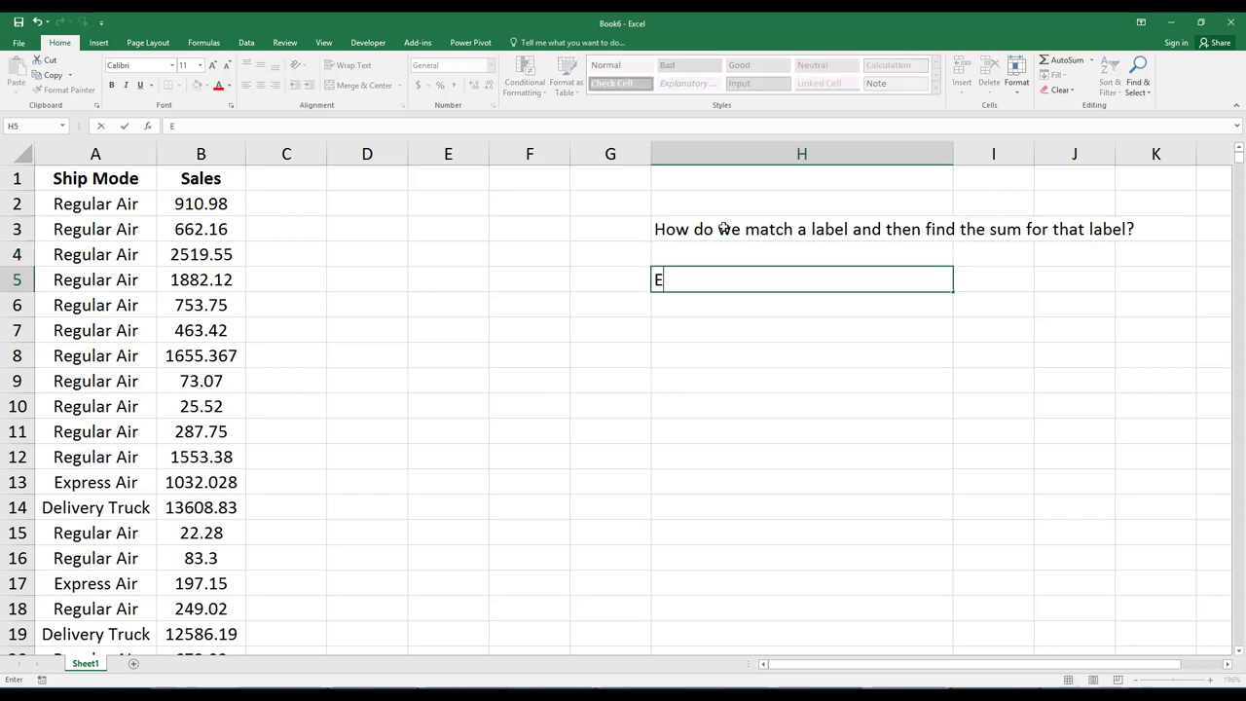
pyautogui.write('xample')
pyautogui.press('Return')
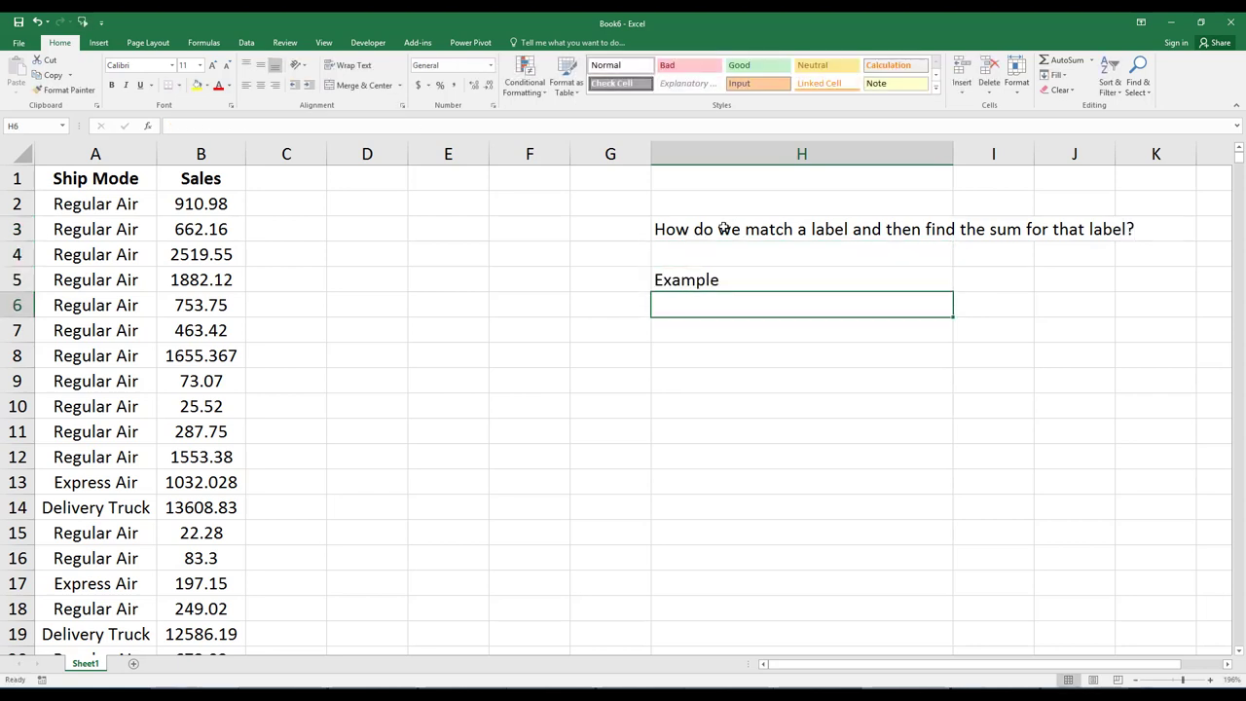
pyautogui.write('I want to')
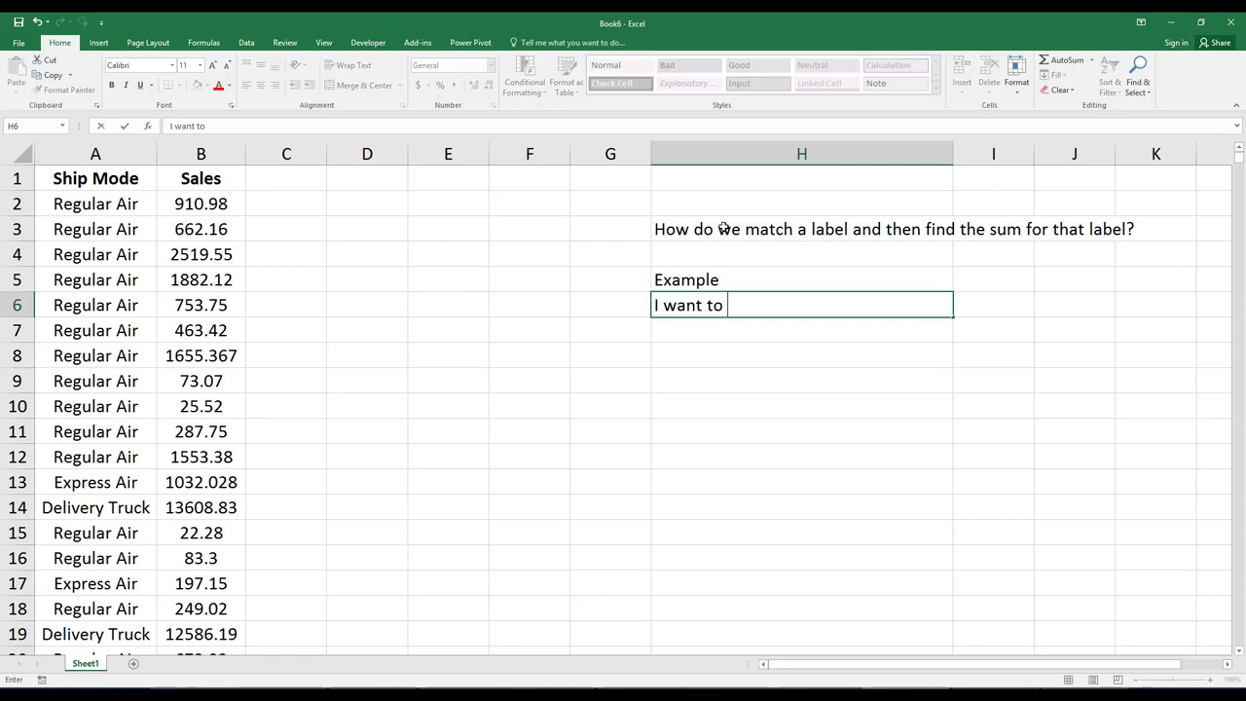
pyautogui.write(' know the total s')
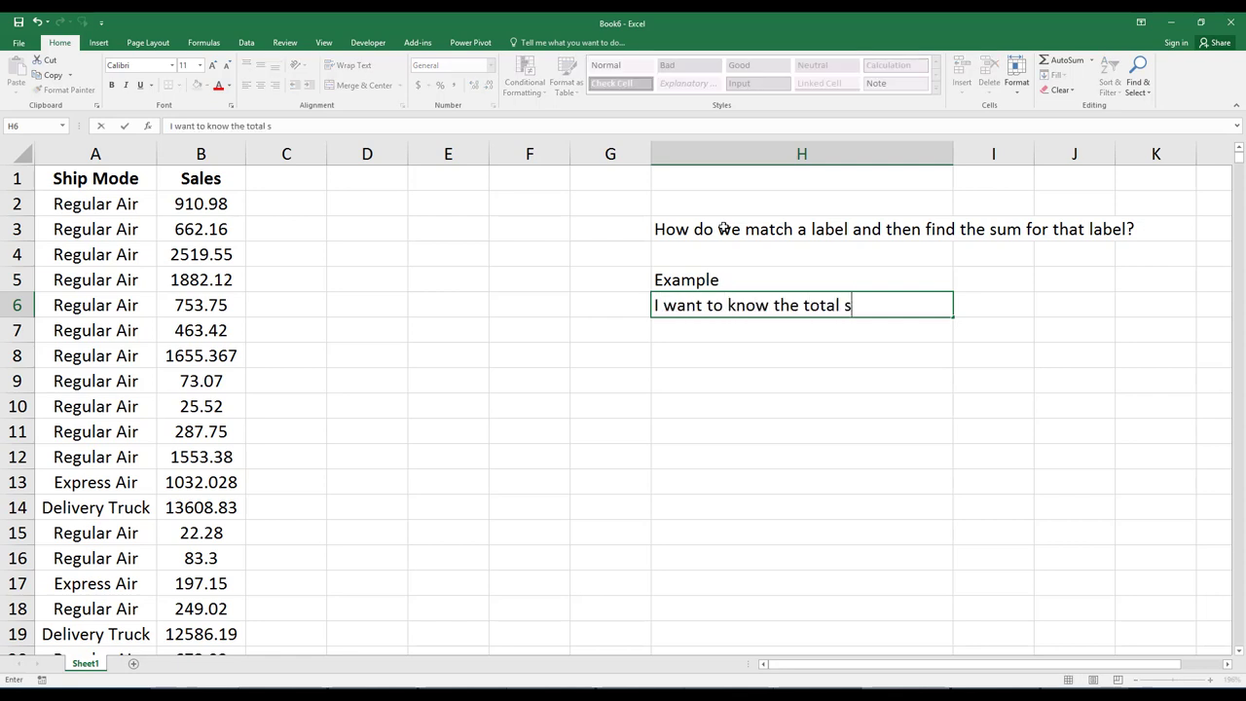
pyautogui.write('ales for ')
pyautogui.write('Regular')
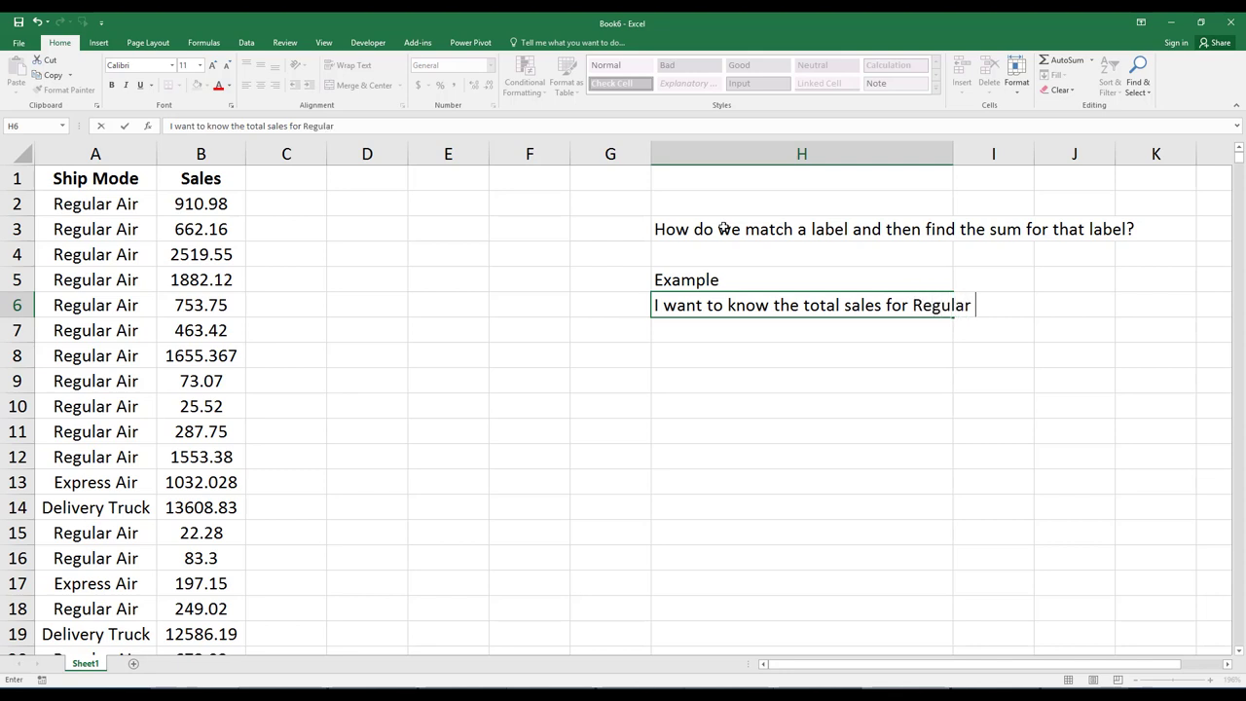
pyautogui.write(' Air Onl')
pyautogui.write('y?')
pyautogui.press('BackSpace')
pyautogui.press('Return')
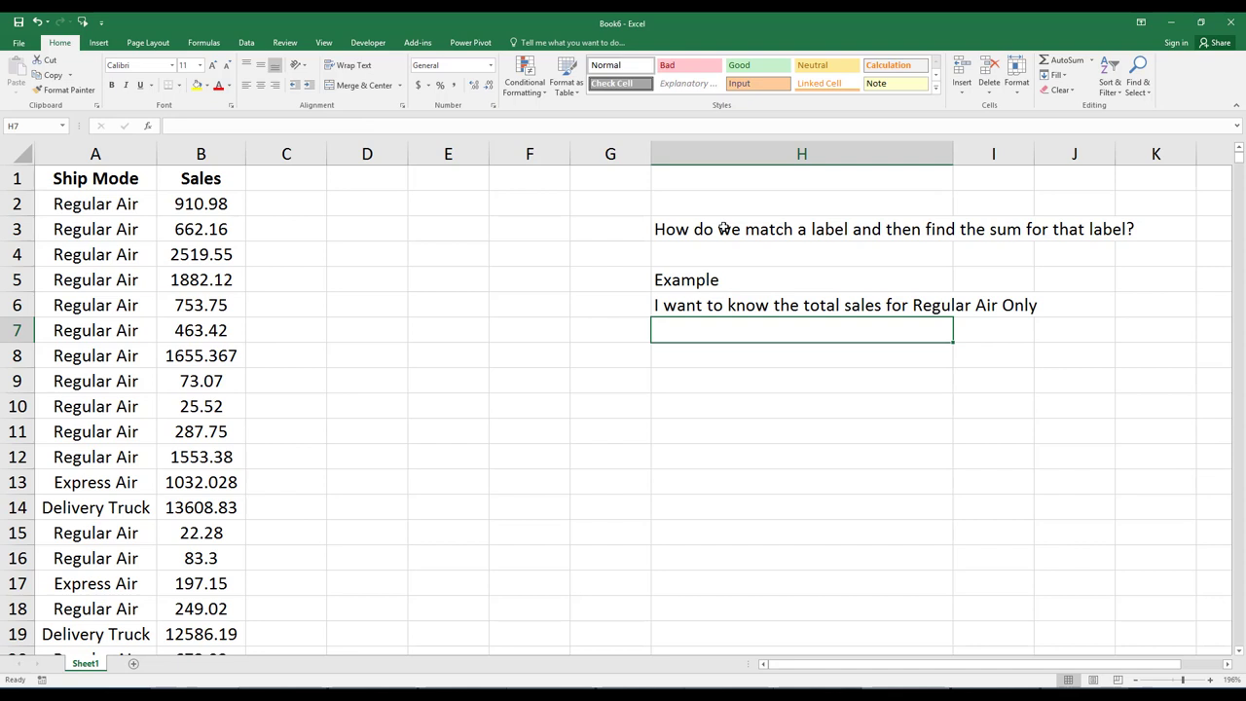
# Label D7 'Regular Air' and widen column D to fit it
pyautogui.click(377, 323)
pyautogui.write('Regular')
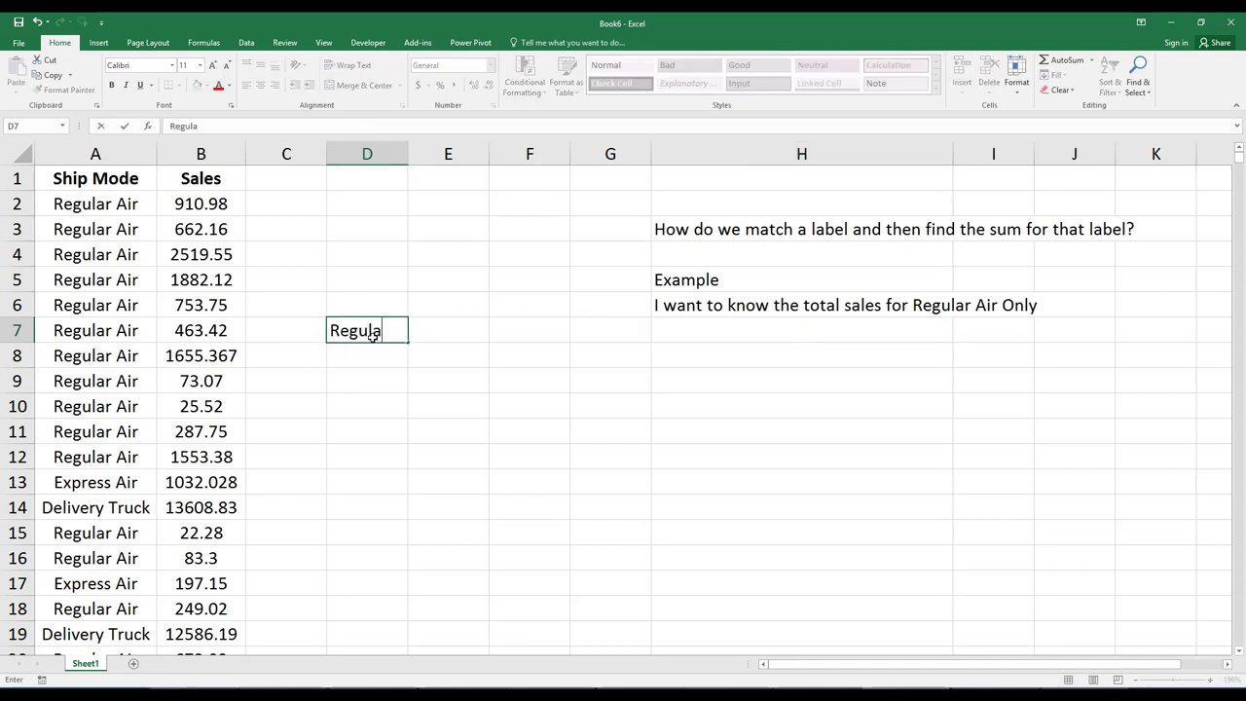
pyautogui.write(' Air')
pyautogui.press('Return')
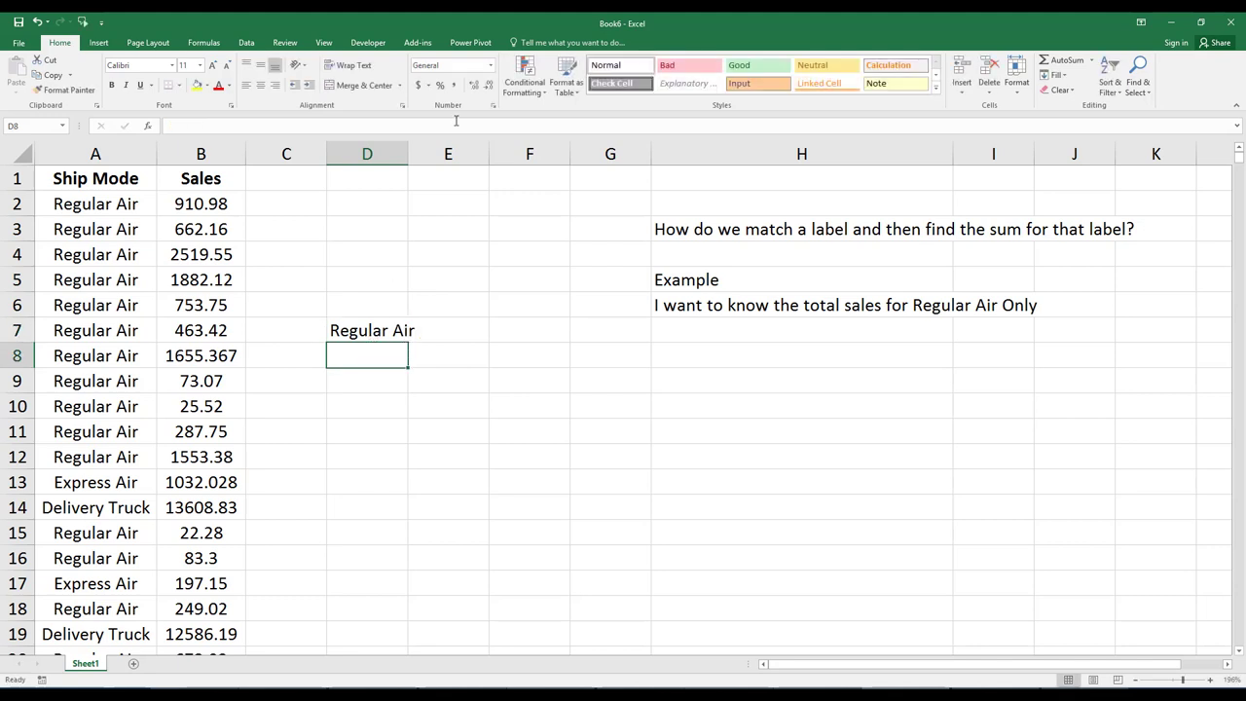
pyautogui.moveTo(406, 153); pyautogui.dragTo(443, 152)
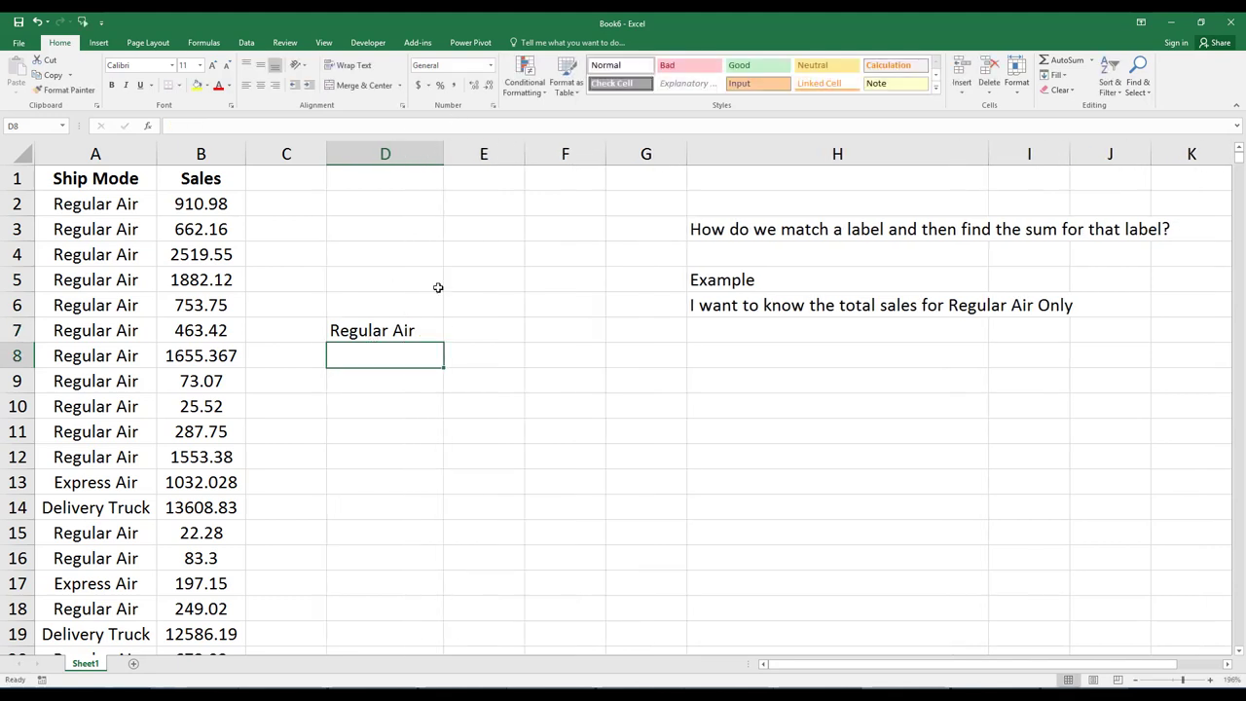
# Add the heading 'Total Sales' in E6 and widen column E to fit it
pyautogui.click(478, 310)
pyautogui.write('Total Sal')
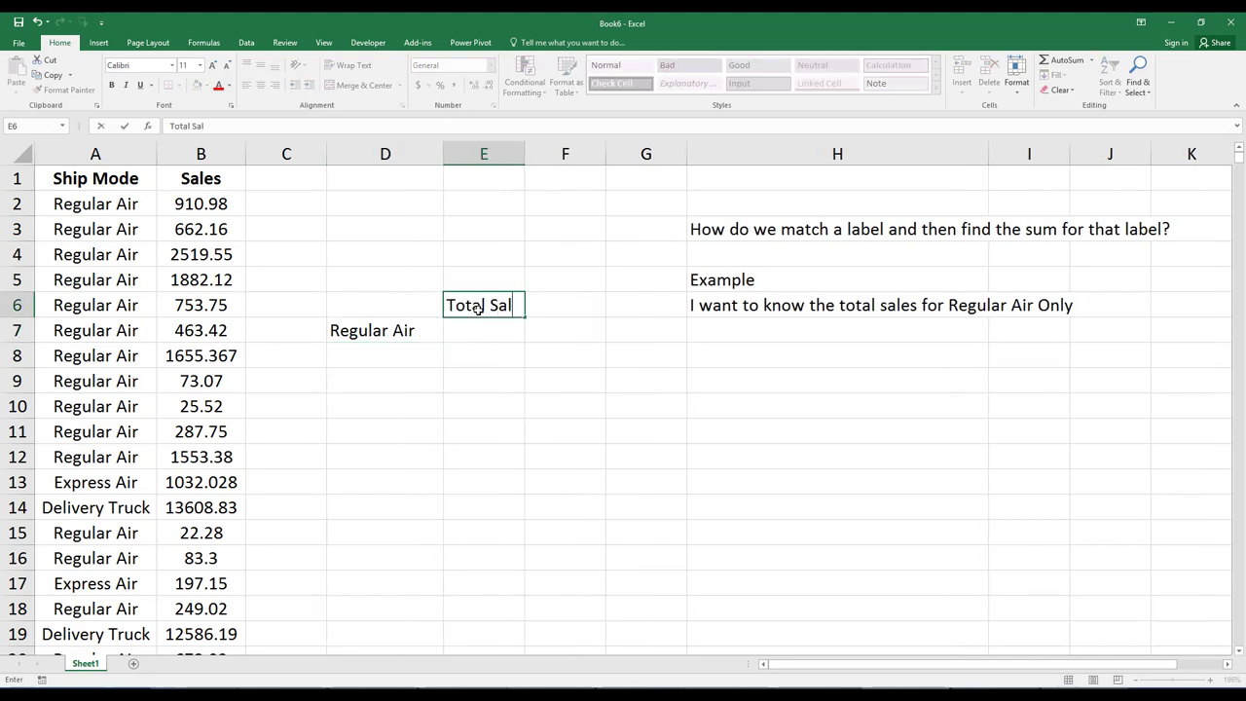
pyautogui.write('es')
pyautogui.press('Return')
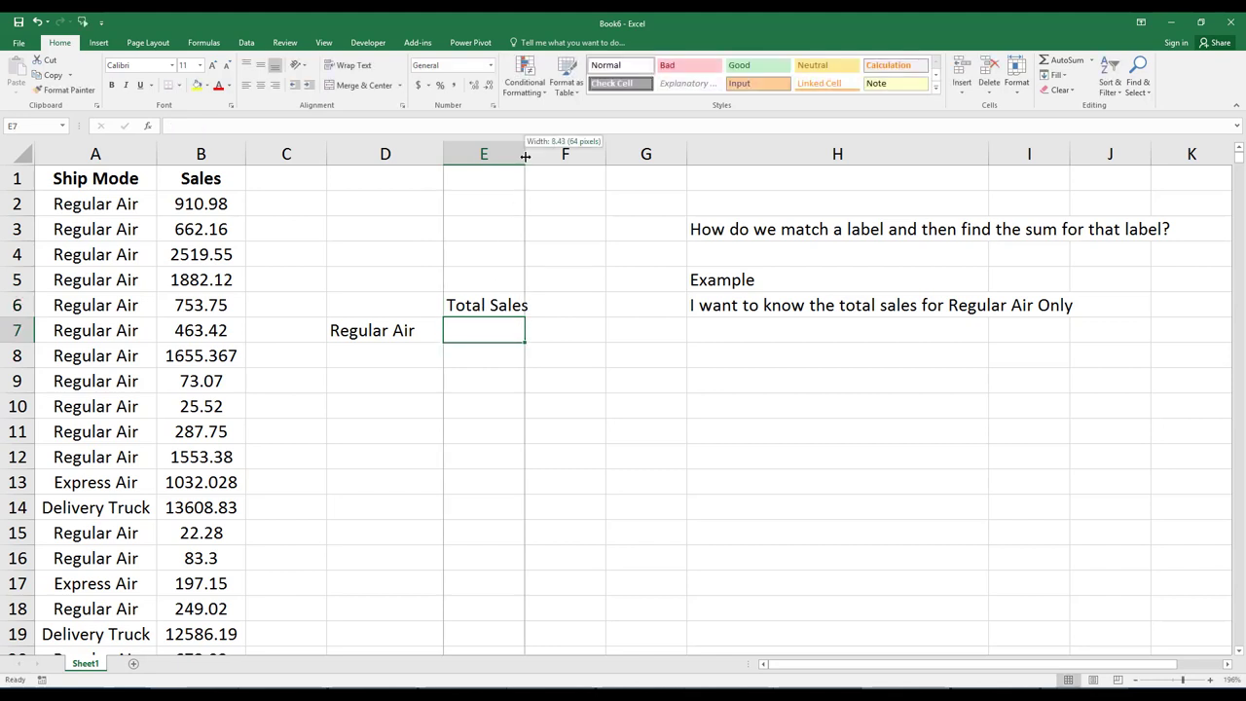
pyautogui.moveTo(525, 158); pyautogui.dragTo(546, 158)
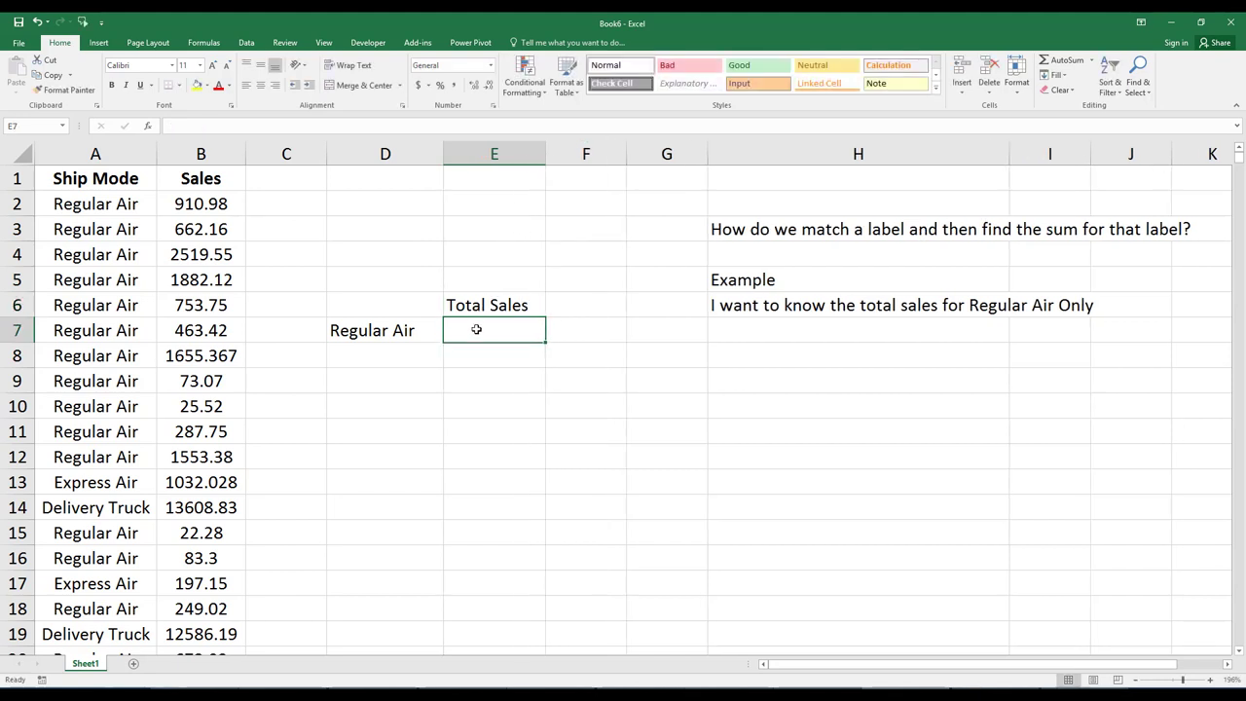
# Start a SUMIF in E7 with the absolute criteria range $A$1:$A$953
pyautogui.write('=sumi')
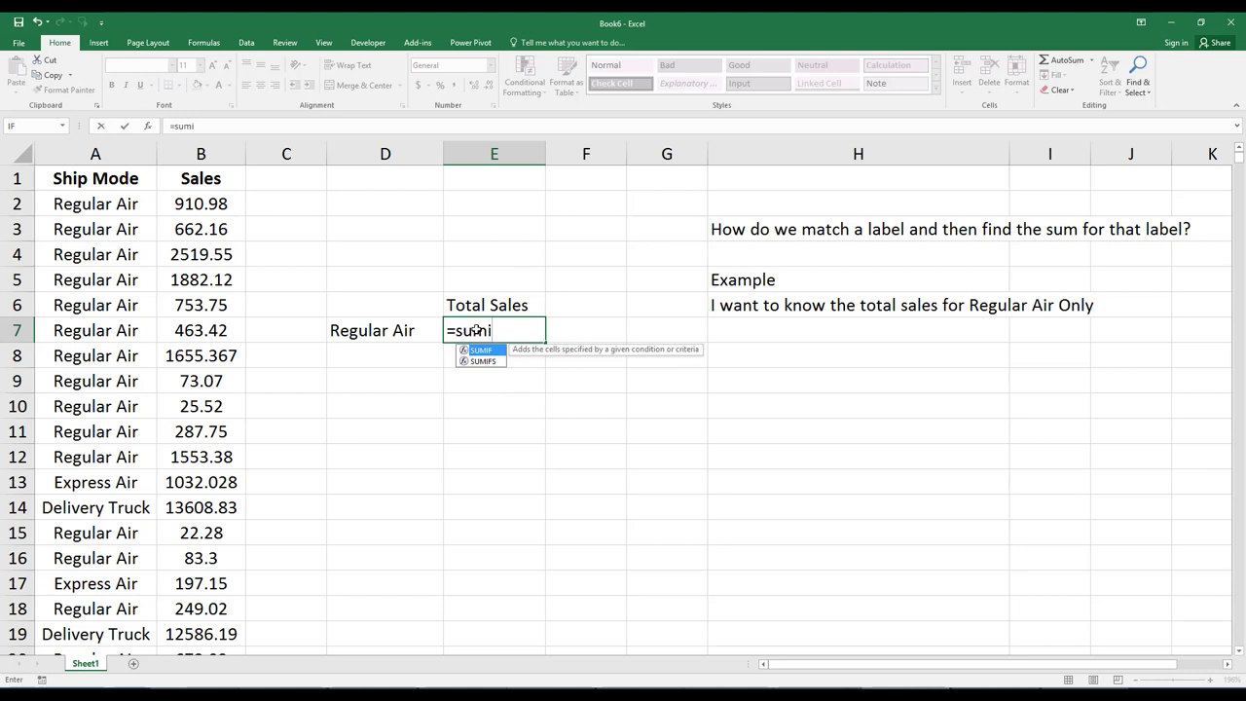
pyautogui.write('f(')
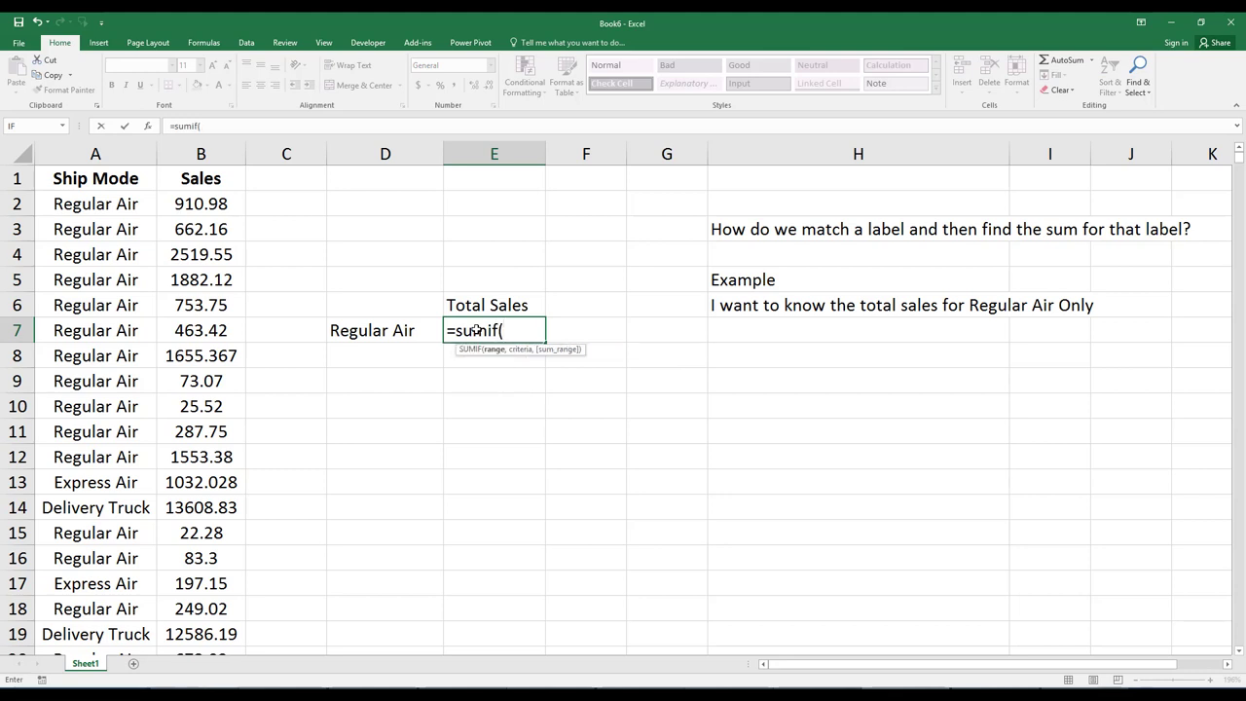
pyautogui.click(110, 177)
pyautogui.hotkey('ctrl', 'shift', 'Down')
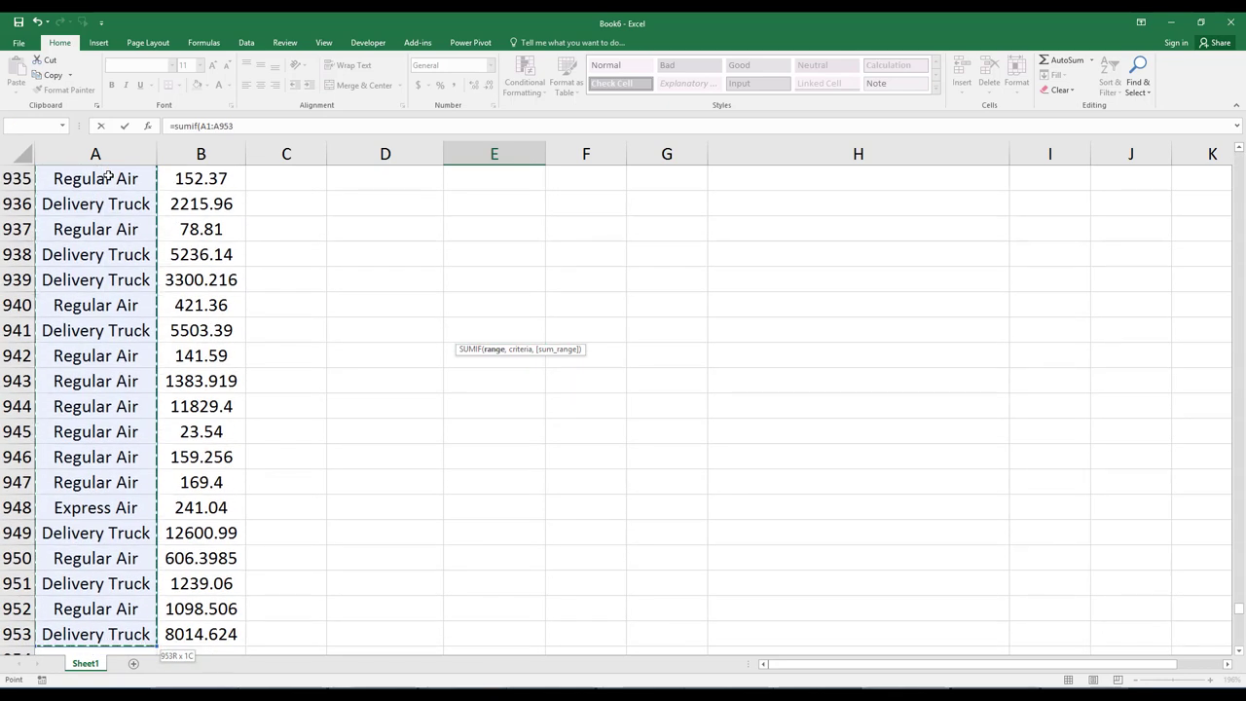
pyautogui.press('F4')
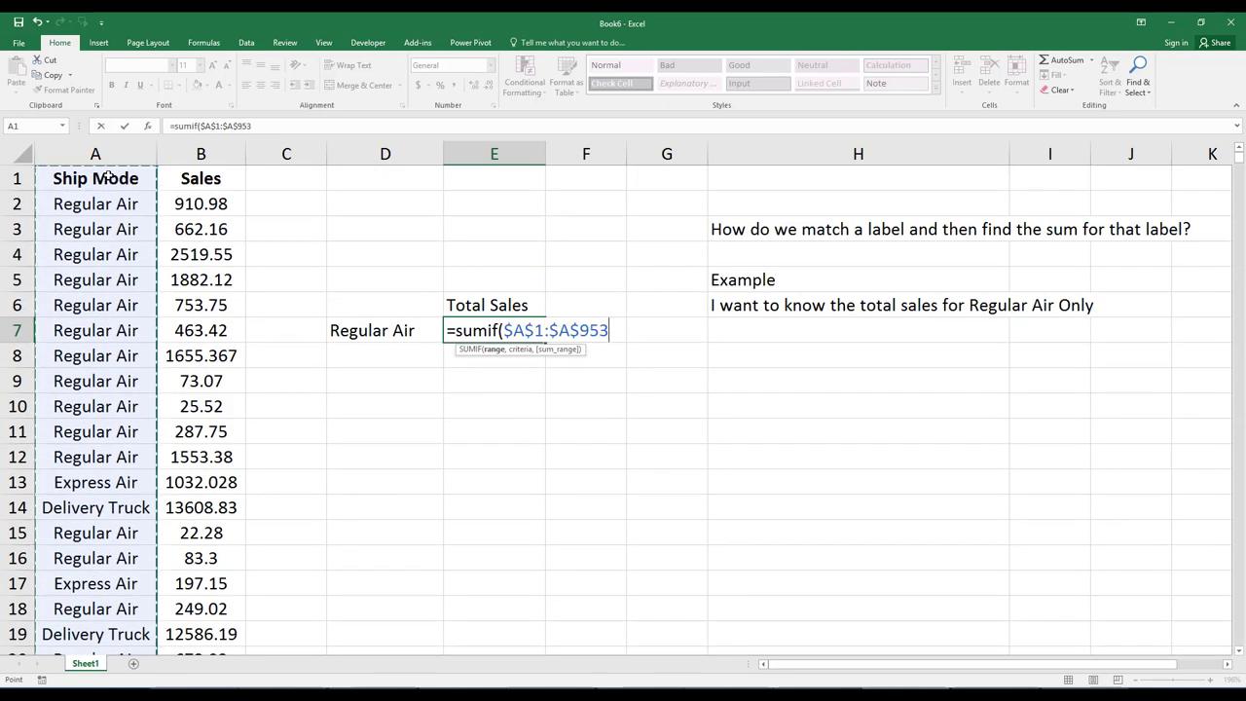
pyautogui.write(',')
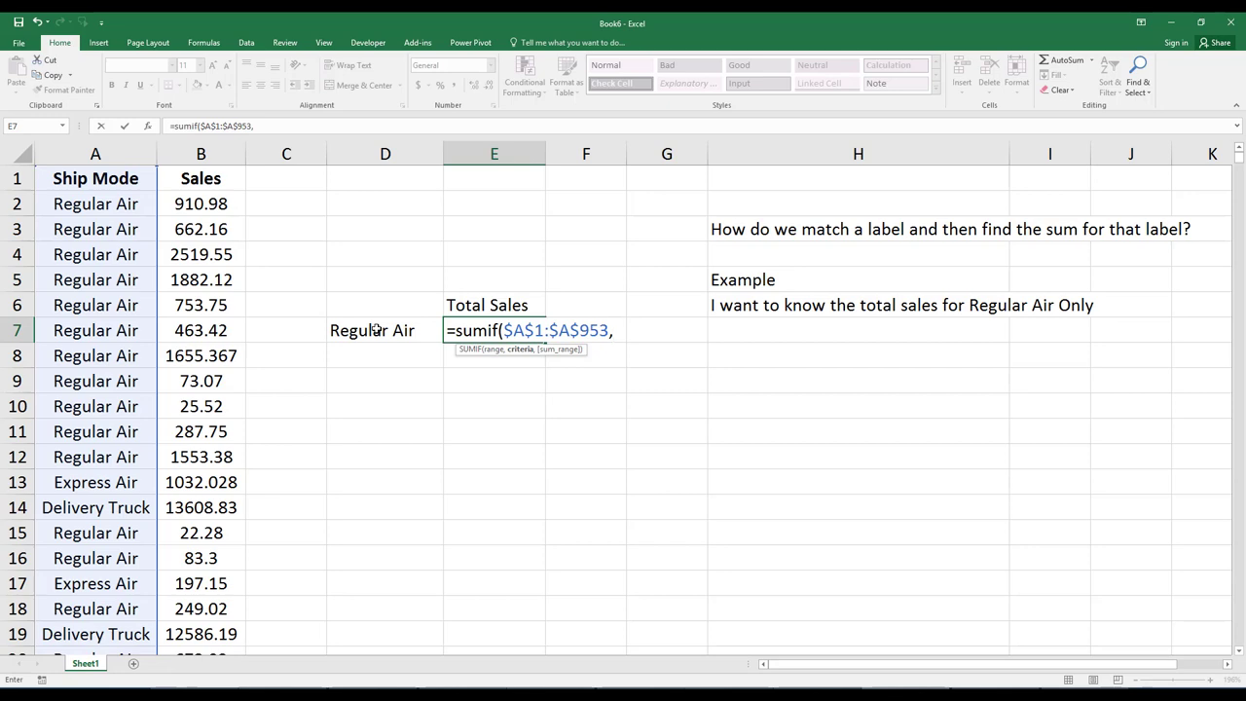
# Finish the SUMIF with criteria D7 and sum range B1:B953, returning 882141.43
pyautogui.click(376, 330)
pyautogui.write(',')
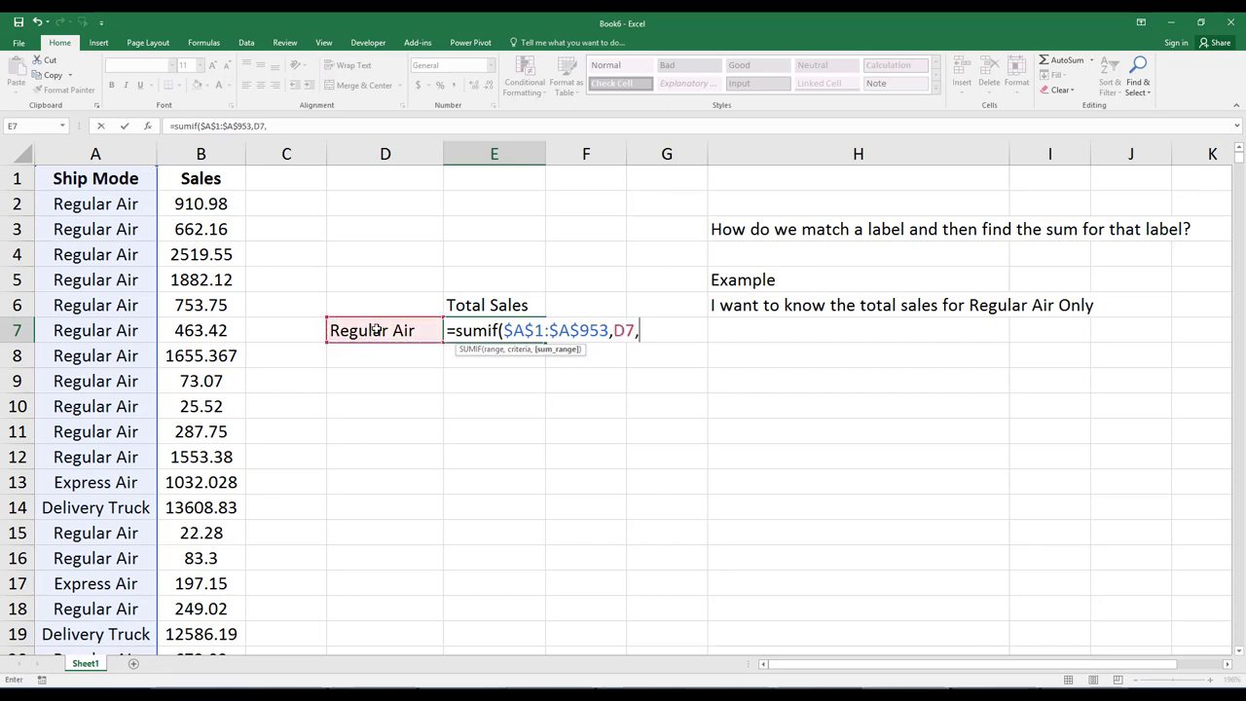
pyautogui.click(209, 178)
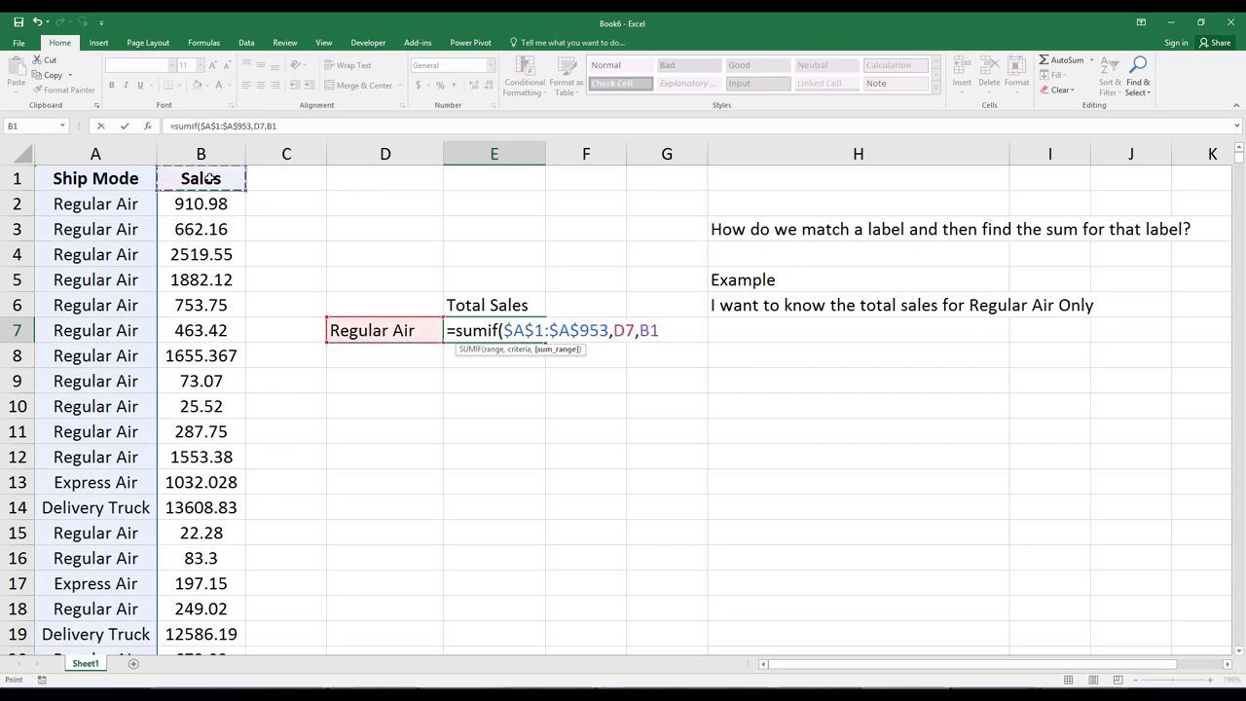
pyautogui.hotkey('ctrl', 'shift', 'Down')
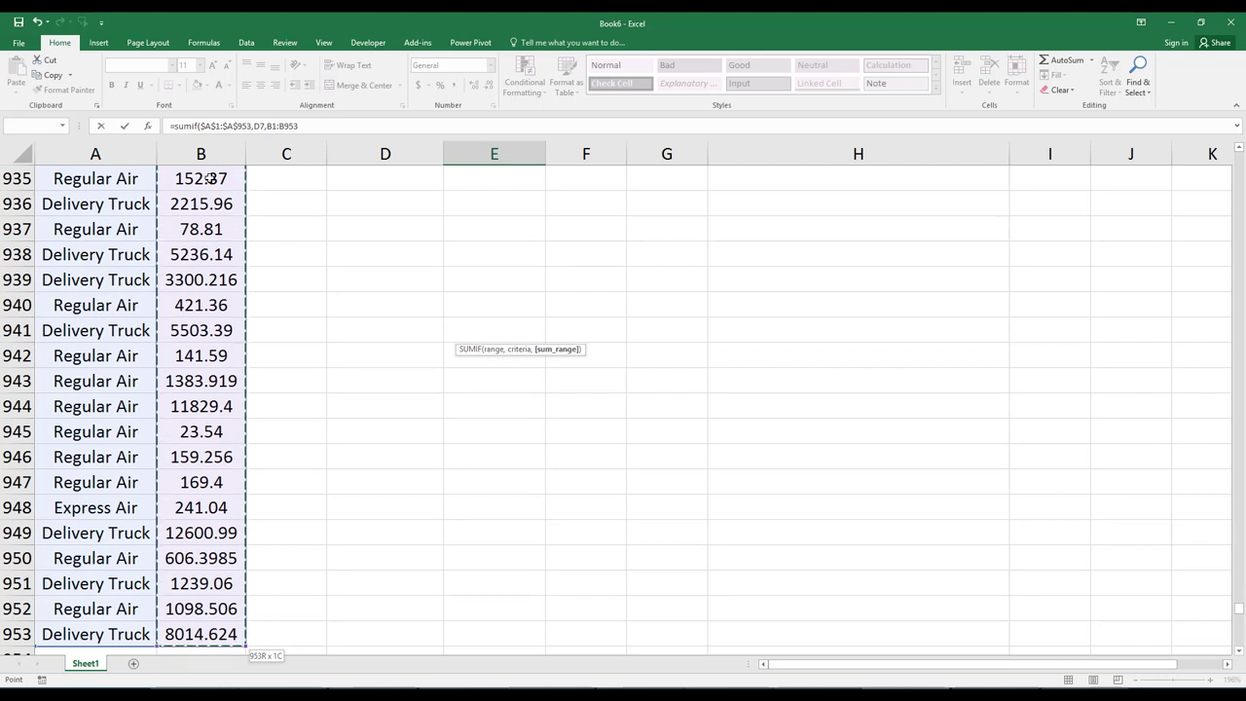
pyautogui.write(')')
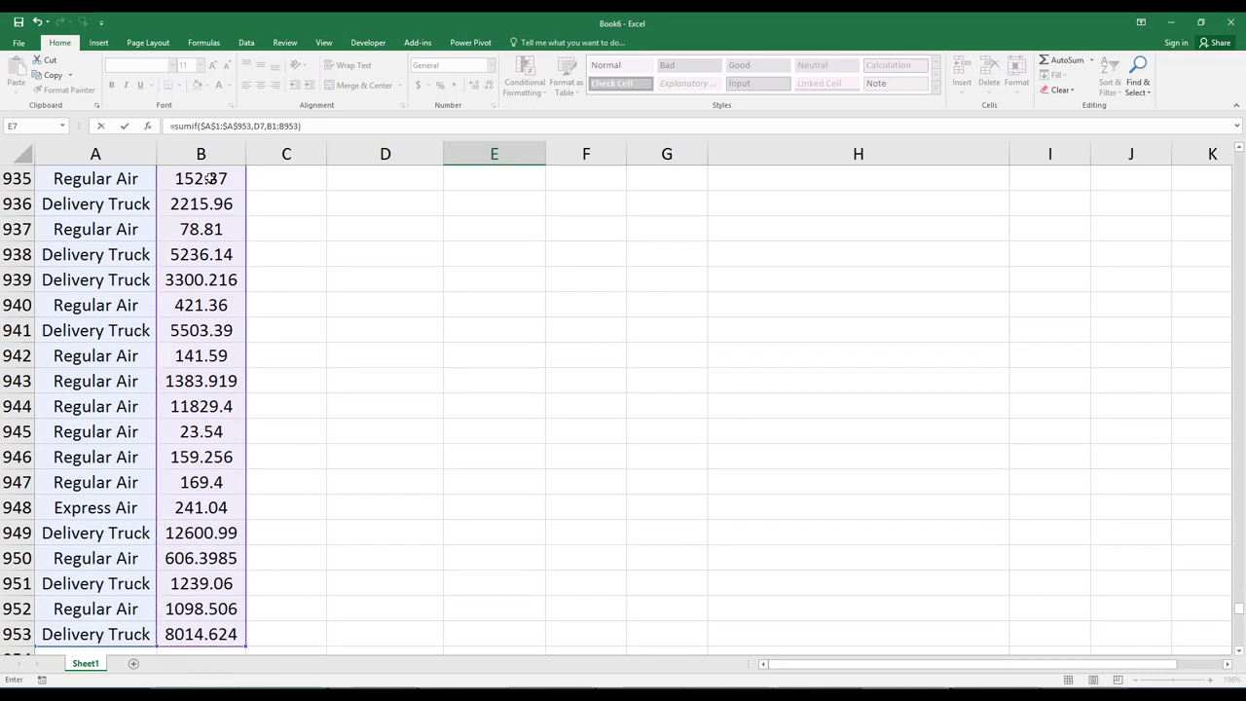
pyautogui.press('Return')
pyautogui.press('Up')
pyautogui.press('Up')
pyautogui.press('Up')
pyautogui.press('Up')
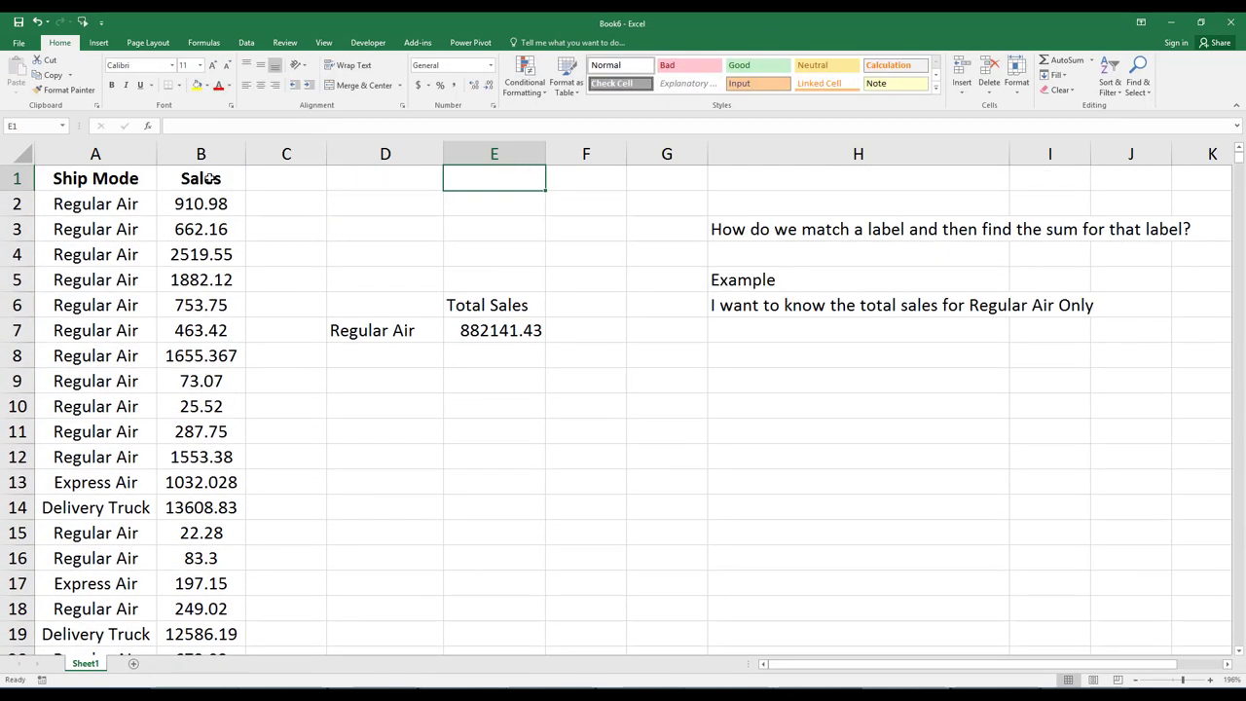
pyautogui.press('Down')
pyautogui.press('Down')
pyautogui.press('Down')
pyautogui.press('Down')
pyautogui.press('Down')
pyautogui.press('Down')
# Make the E7 SUMIF's sales range absolute as $B$1:$B$953
pyautogui.press('F2')
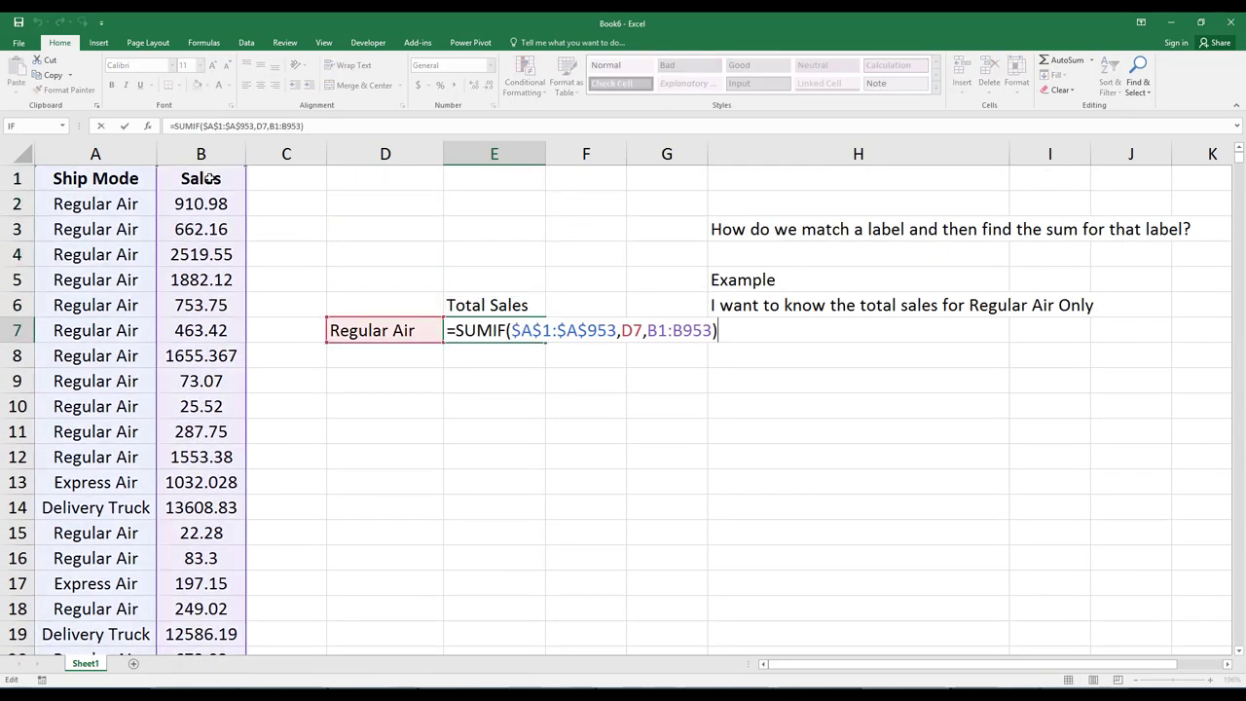
pyautogui.press('Left')
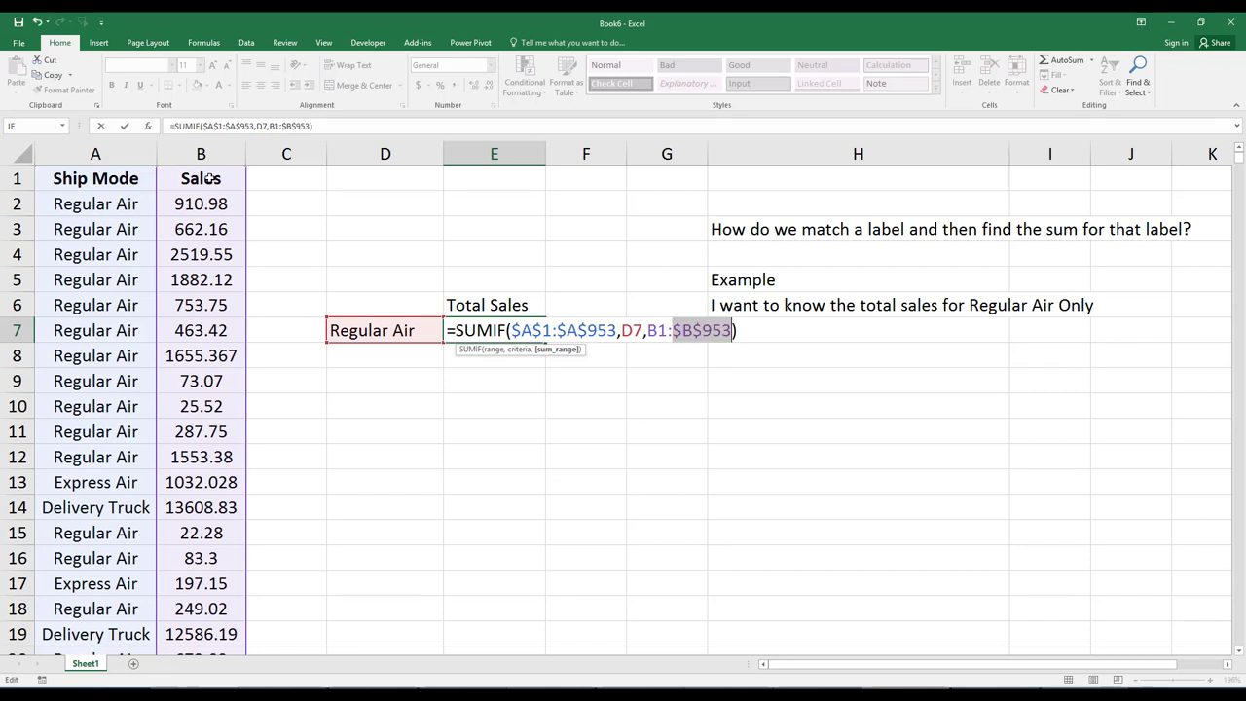
pyautogui.press('F4')
pyautogui.press('F4')
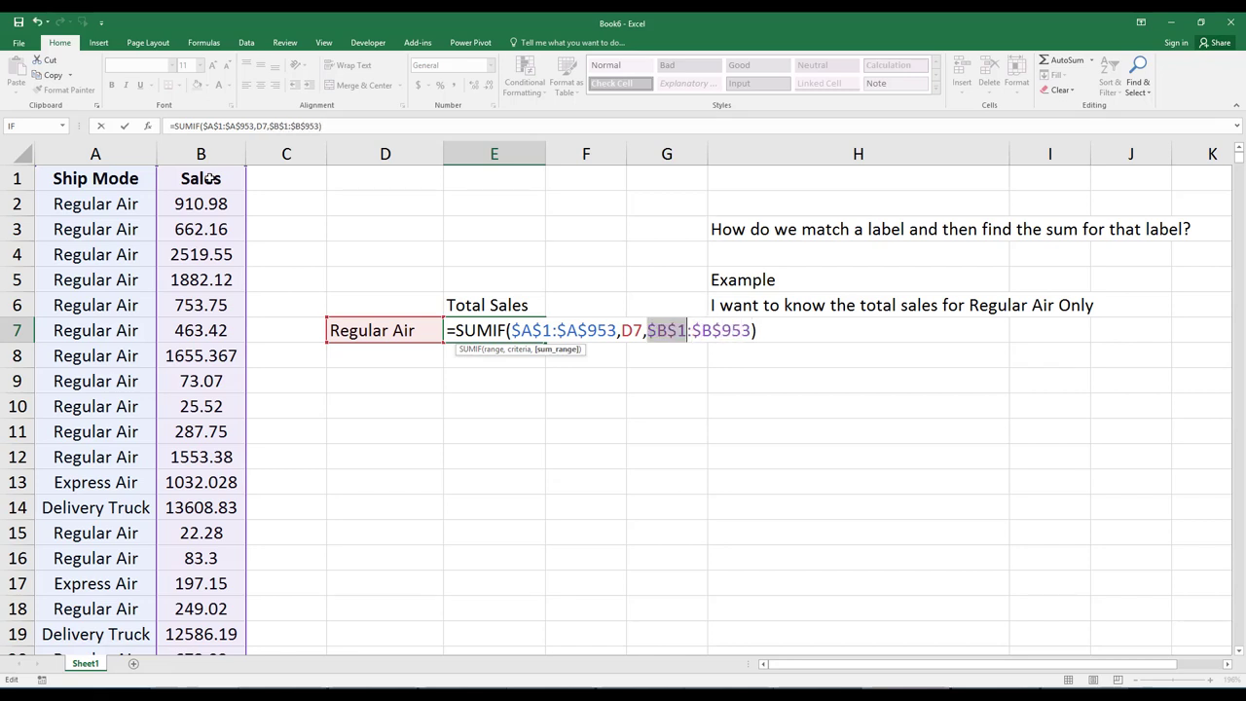
pyautogui.press('Return')
pyautogui.press('Up')
# Copy E7's formula text =SUMIF($A$1:$A$953,D7,$B$1:$B$953) to the clipboard
pyautogui.hotkey('ctrl', 'c')
pyautogui.press('Right')
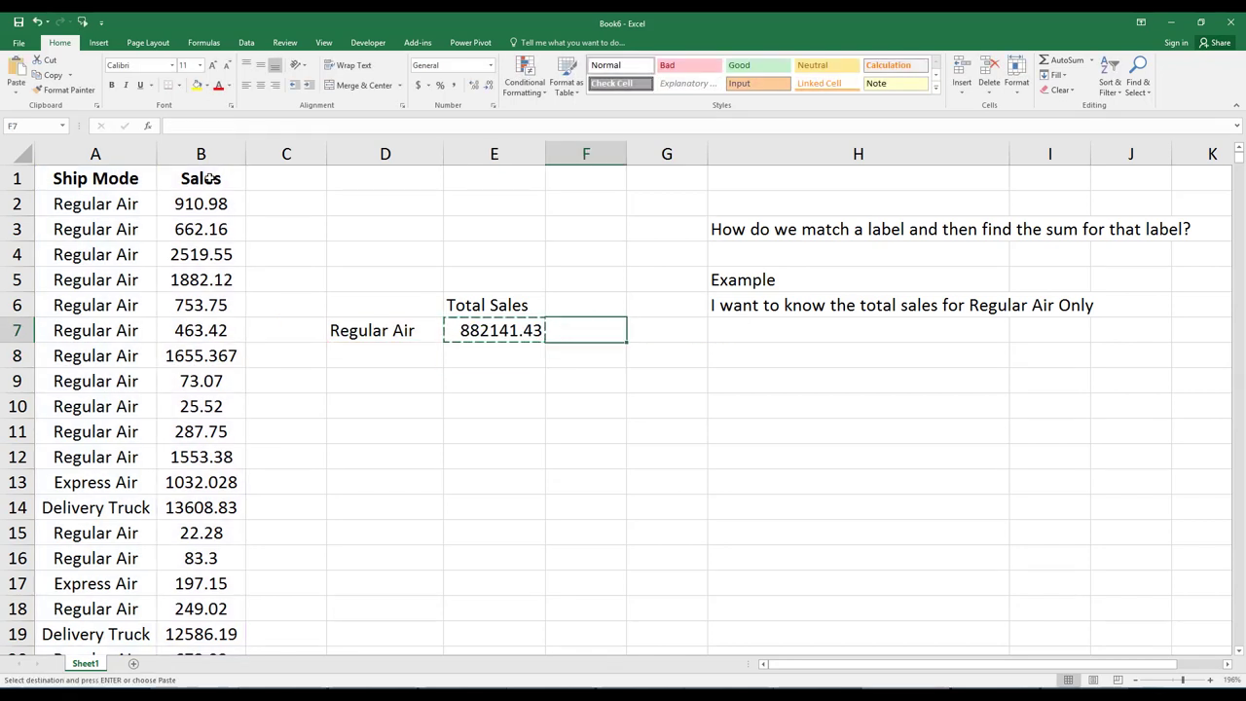
pyautogui.press('Left')
pyautogui.press('F2')
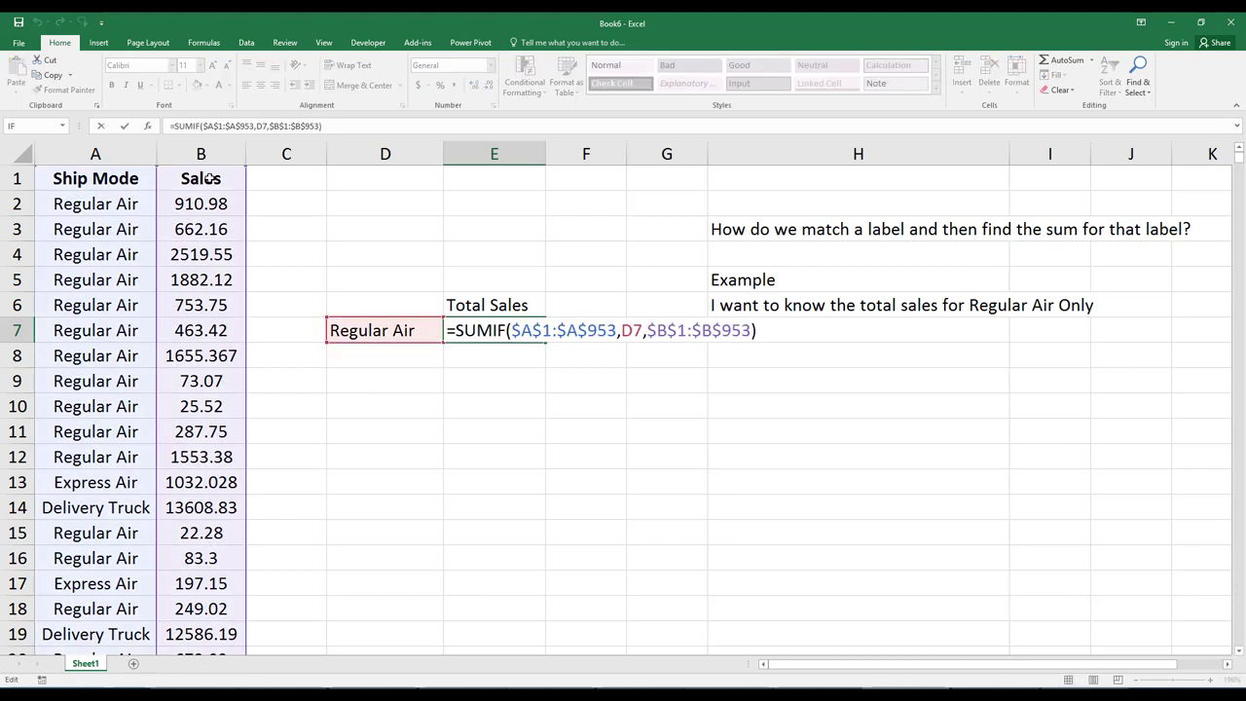
pyautogui.hotkey('ctrl', 'shift', 'Left')
pyautogui.hotkey('shift', 'Home')
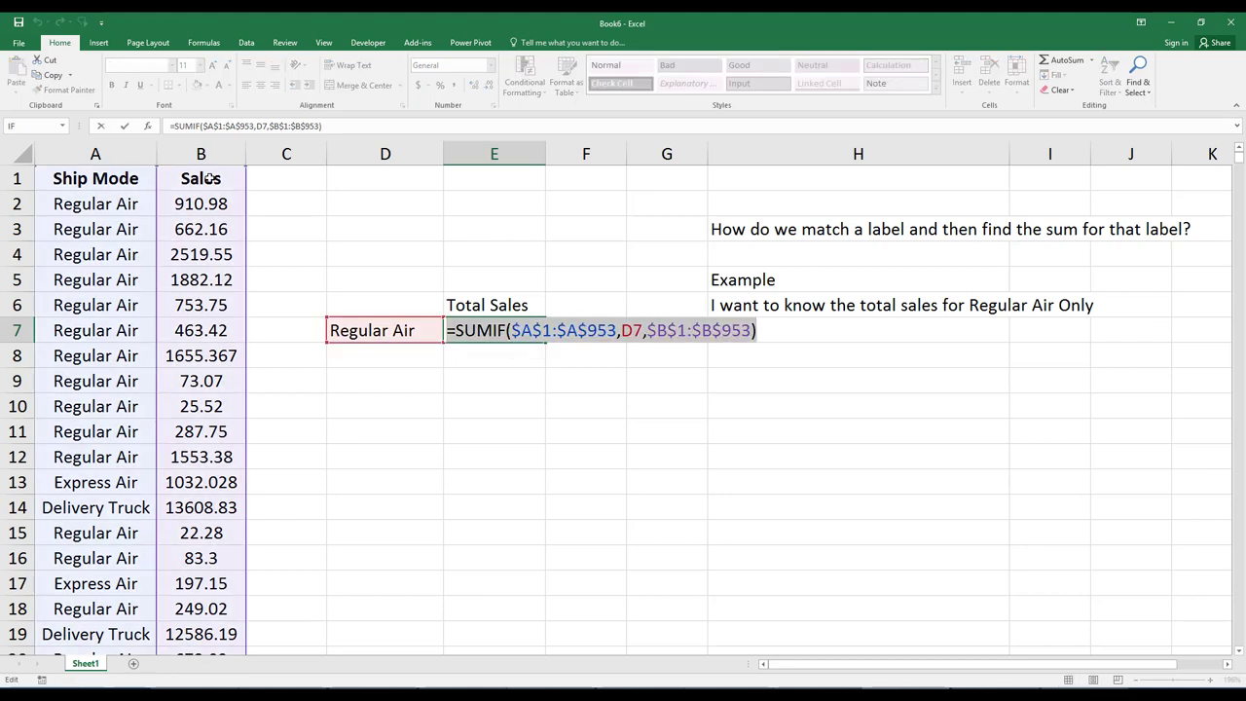
pyautogui.hotkey('ctrl', 'c')
pyautogui.press('Escape')
pyautogui.press('Right')
pyautogui.press('Right')
pyautogui.press('Right')
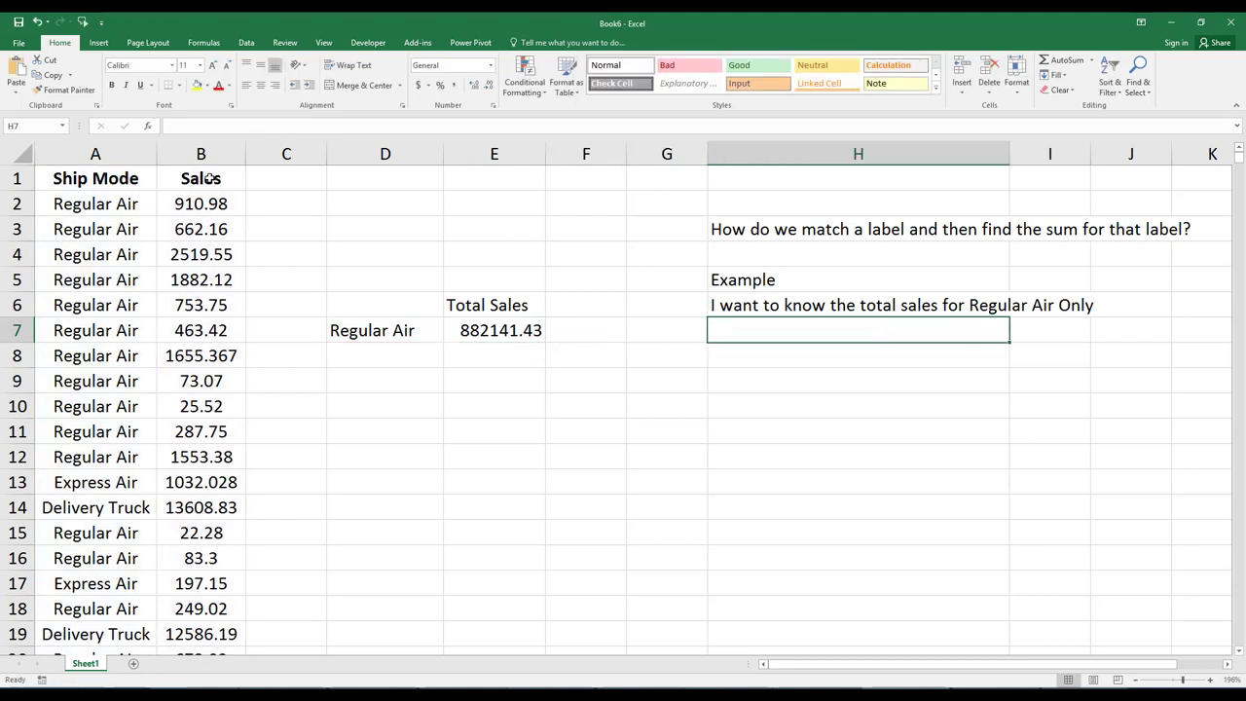
# Paste the SUMIF formula as text into H7 and widen column H
pyautogui.write("'")
pyautogui.hotkey('ctrl', 'v')
pyautogui.press('Return')
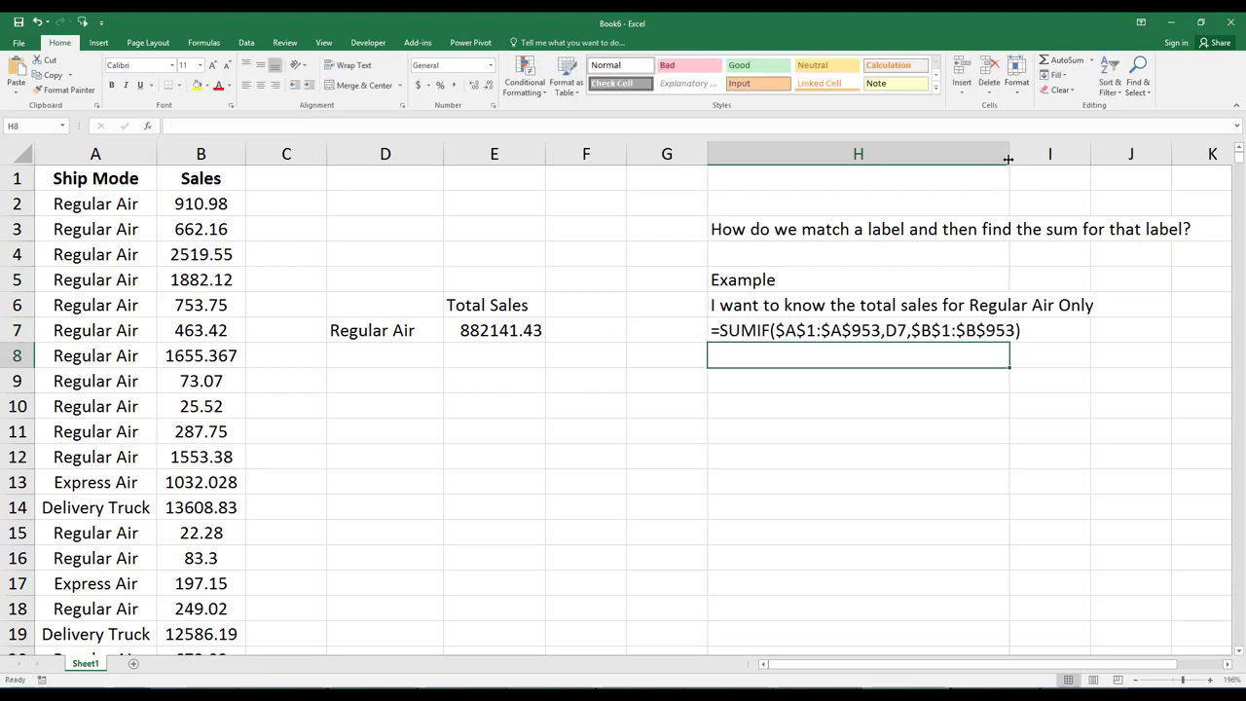
pyautogui.moveTo(1010, 153); pyautogui.dragTo(1040, 154)
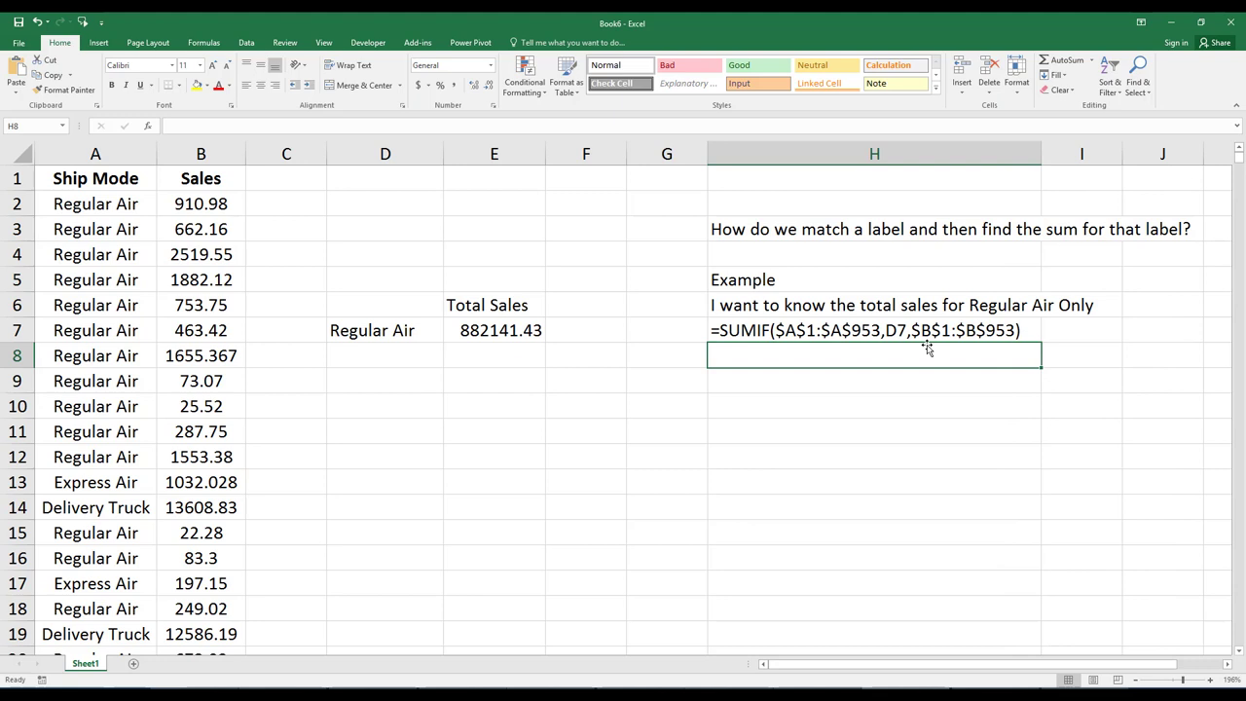
# Add notes in H8–H9 on the column A lookup part and the dollar signs for absolute reference
pyautogui.write('The first ')
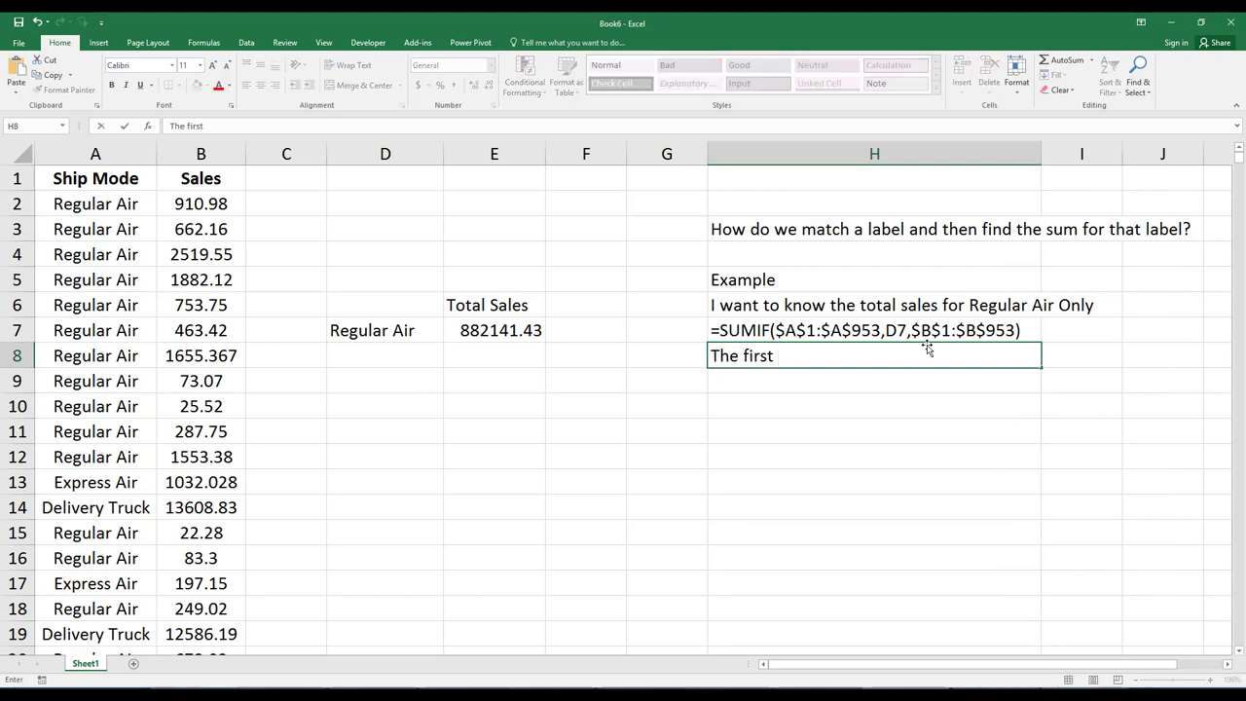
pyautogui.write('part is a l')
pyautogui.write('ookup')
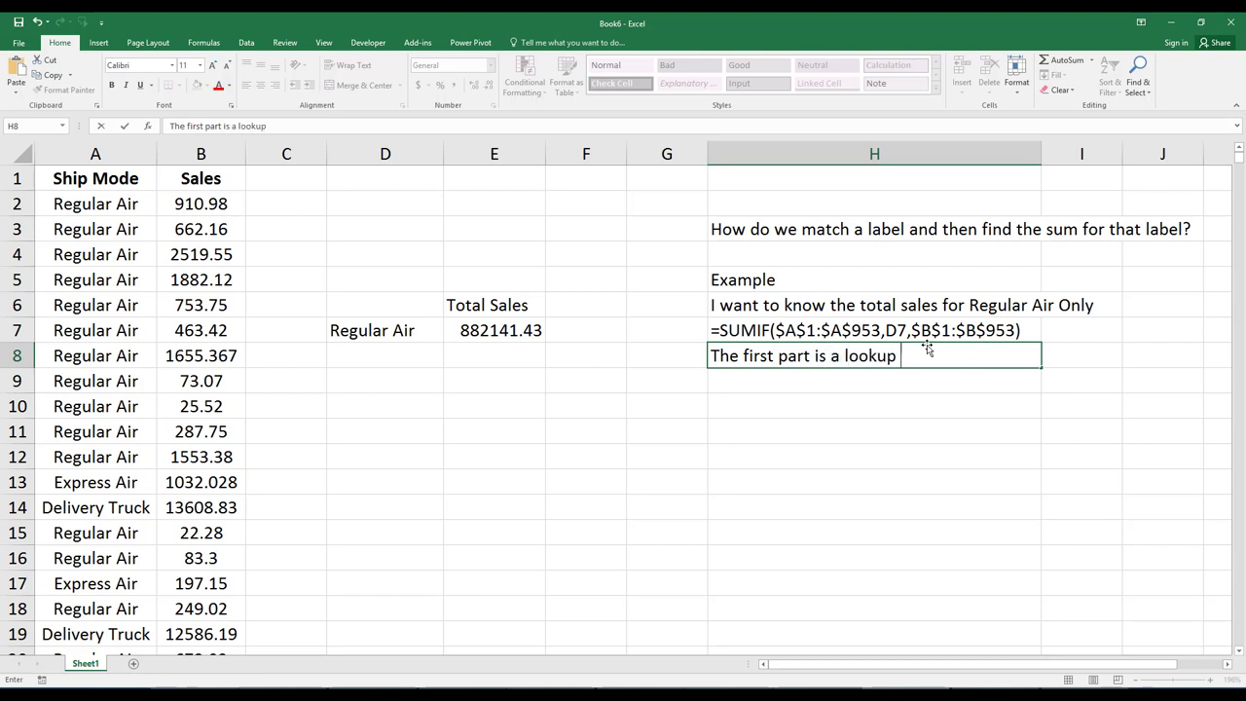
pyautogui.write(' part')
pyautogui.write(' in A')
pyautogui.write(' Column')
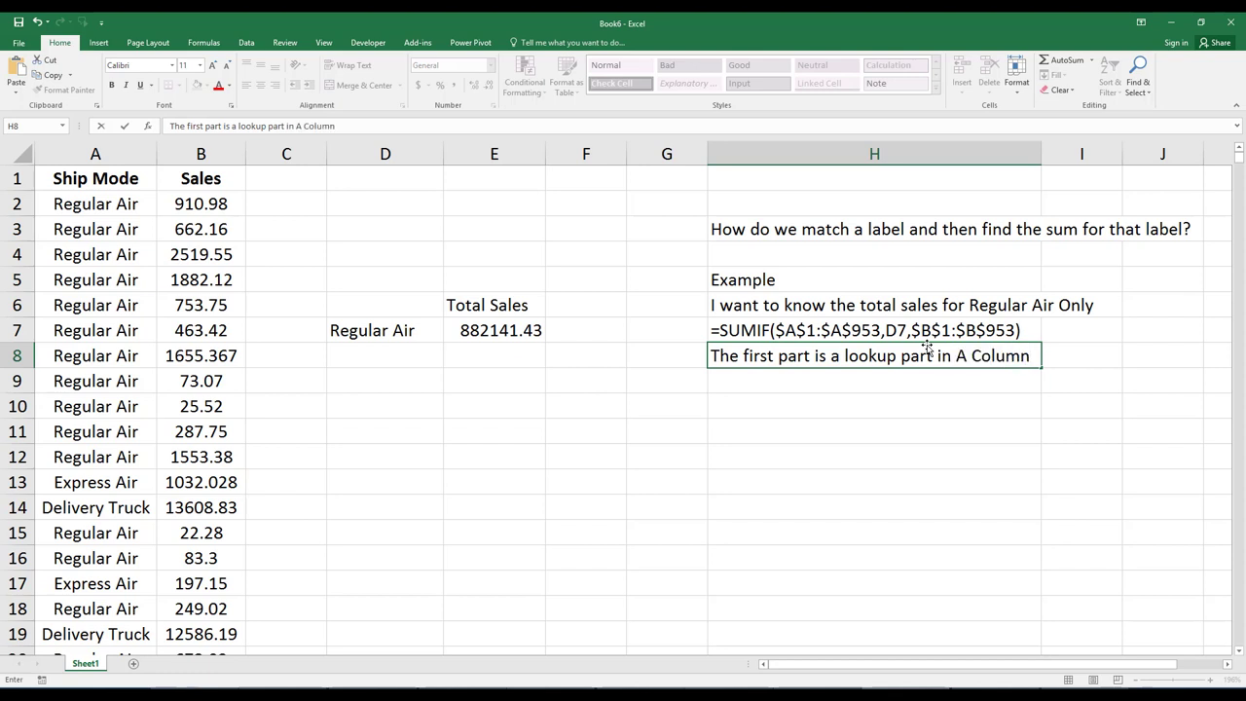
pyautogui.press('Return')
pyautogui.write('I used th')
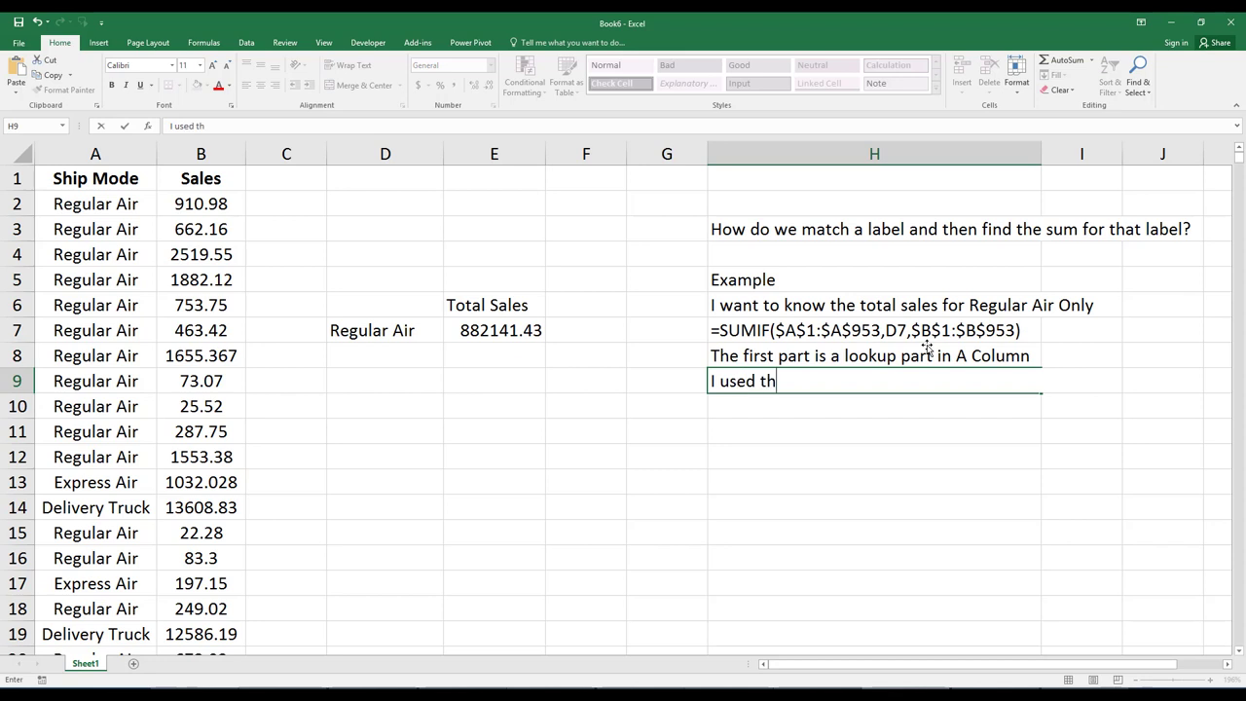
pyautogui.write('e dollar si')
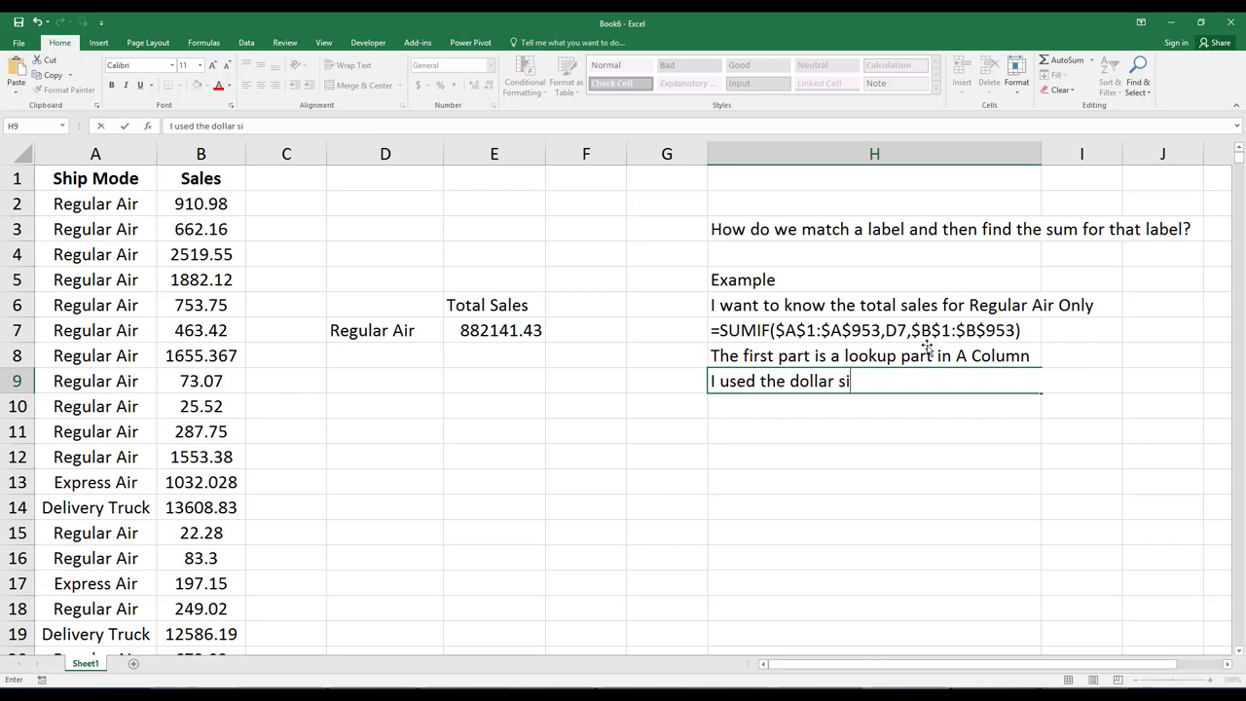
pyautogui.write('gh')
pyautogui.press('BackSpace')
pyautogui.write('ns to keep')
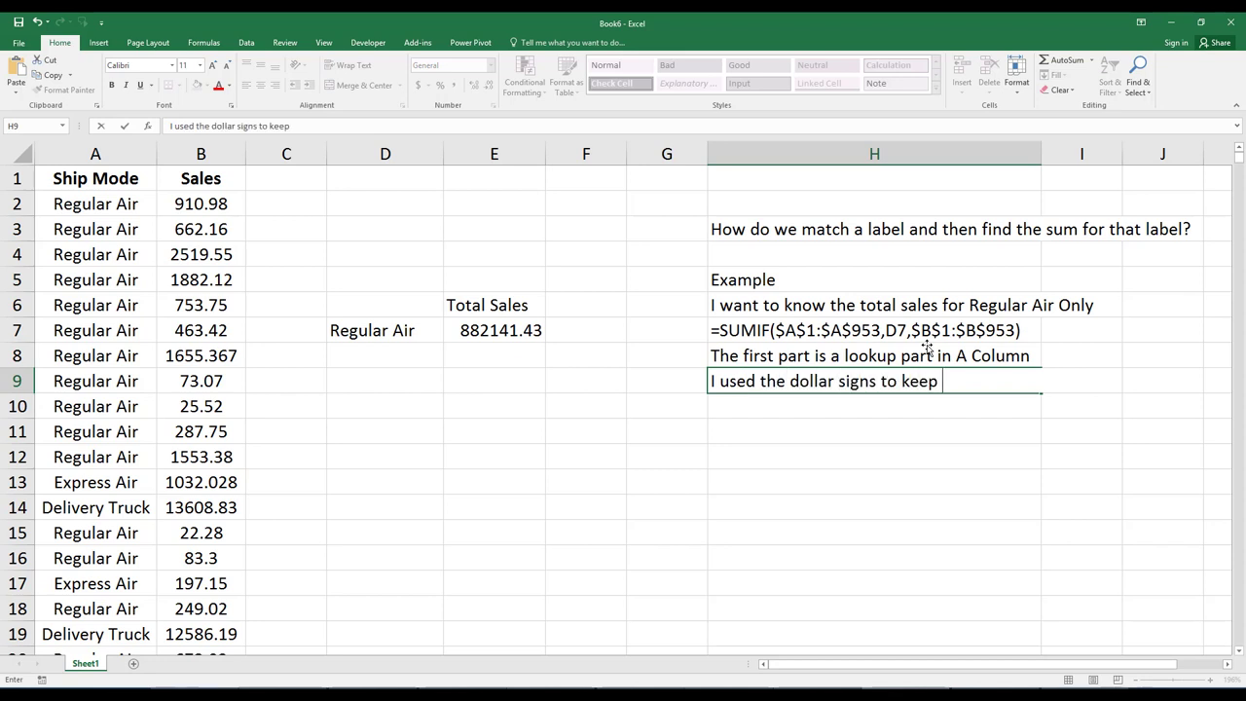
pyautogui.write(' it fixed (')
pyautogui.write('a')
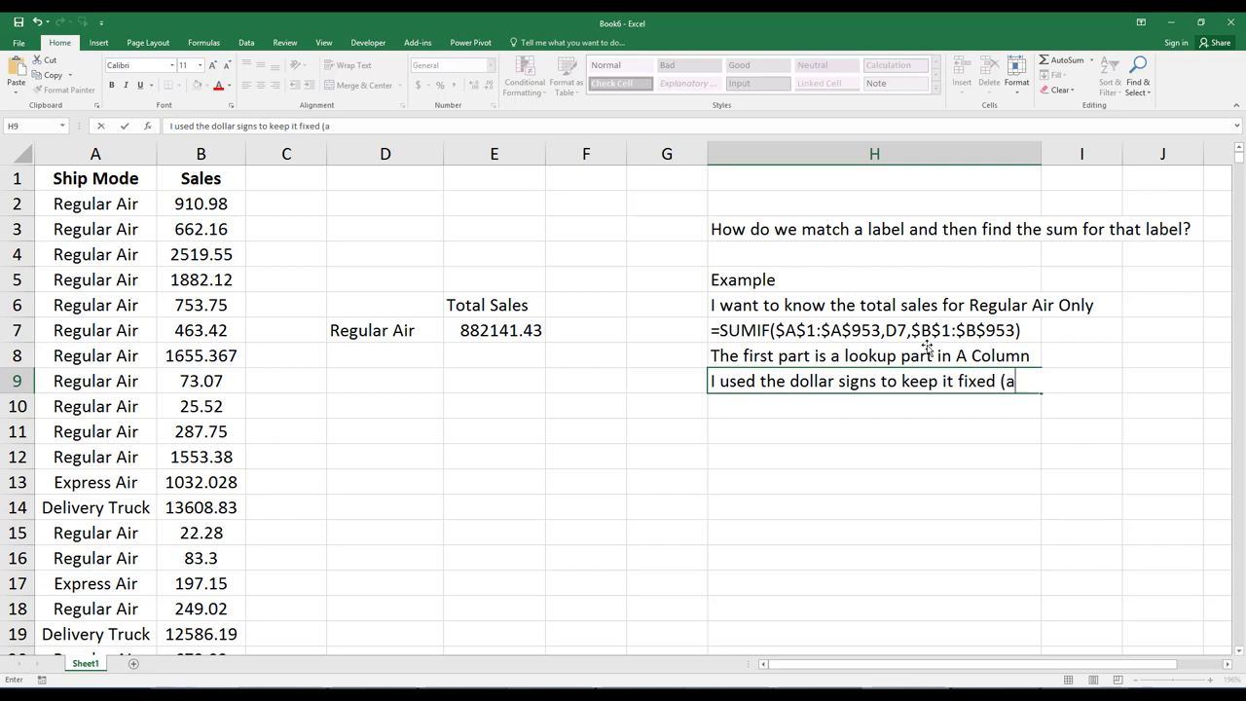
pyautogui.write('bsolute')
pyautogui.write(' reference(')
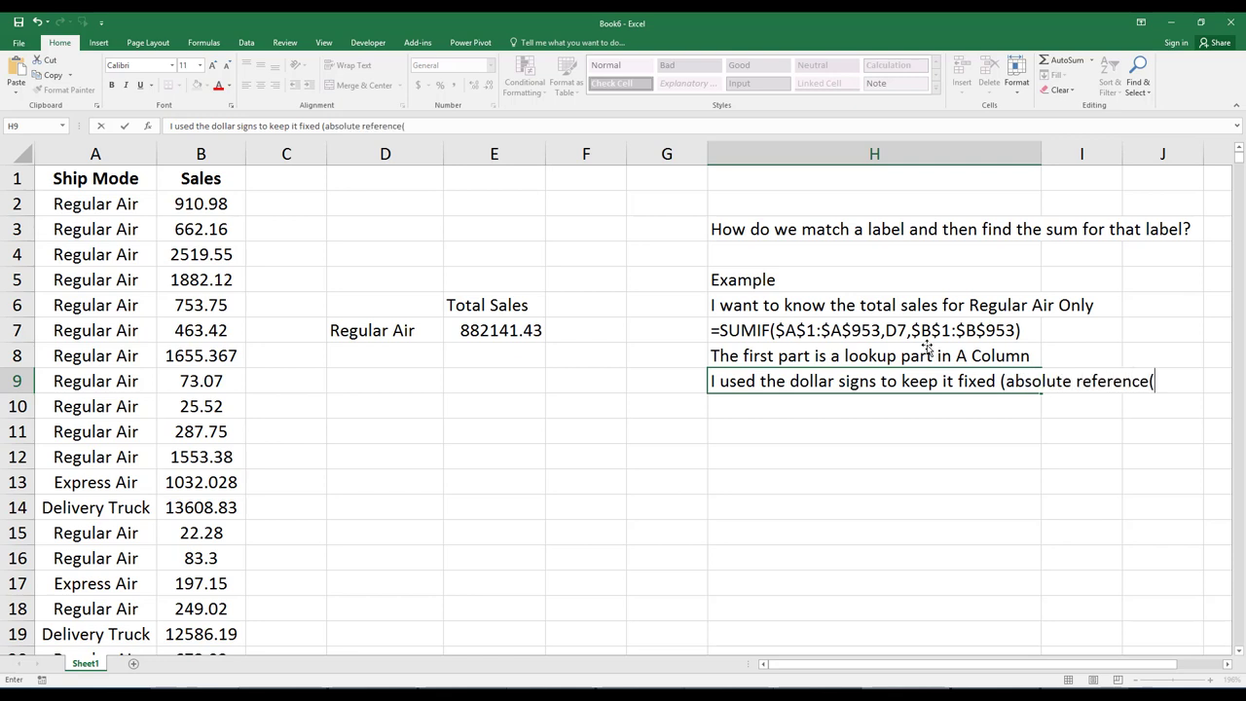
pyautogui.press('BackSpace')
pyautogui.write(')')
pyautogui.press('Return')
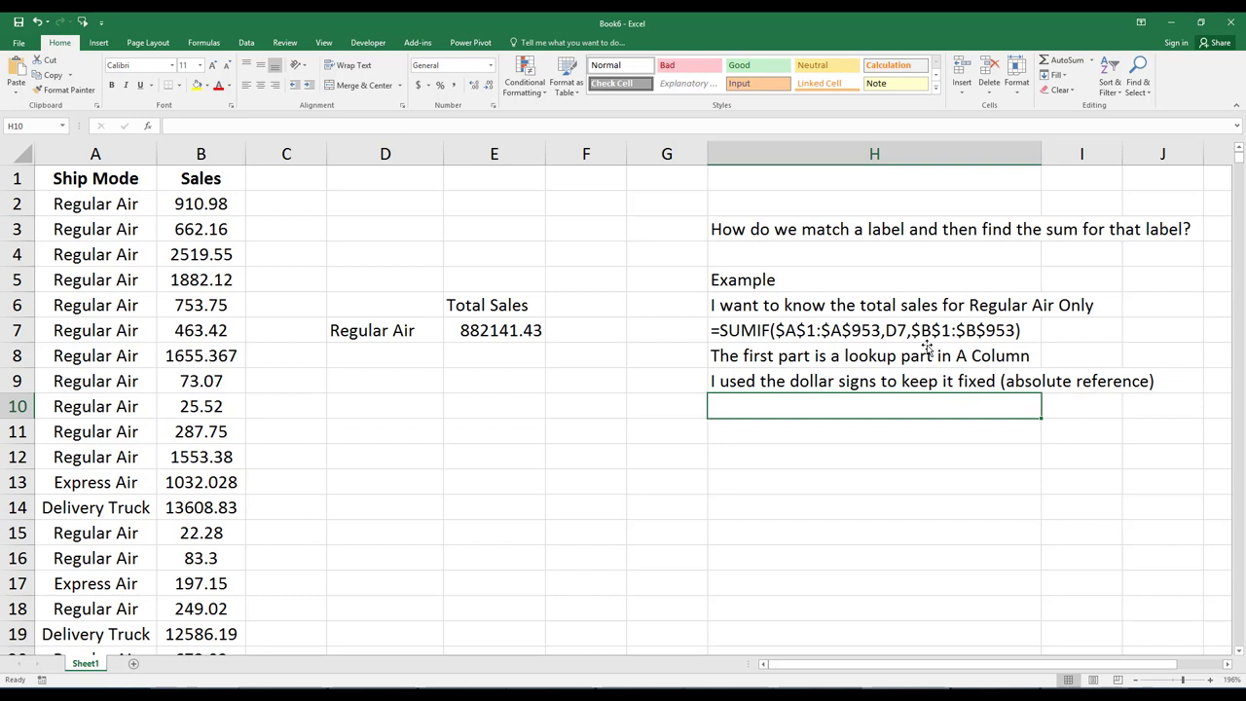
# Add notes in H10–H11 explaining the 'Regular Air' criteria and summing its sales
pyautogui.write('2')
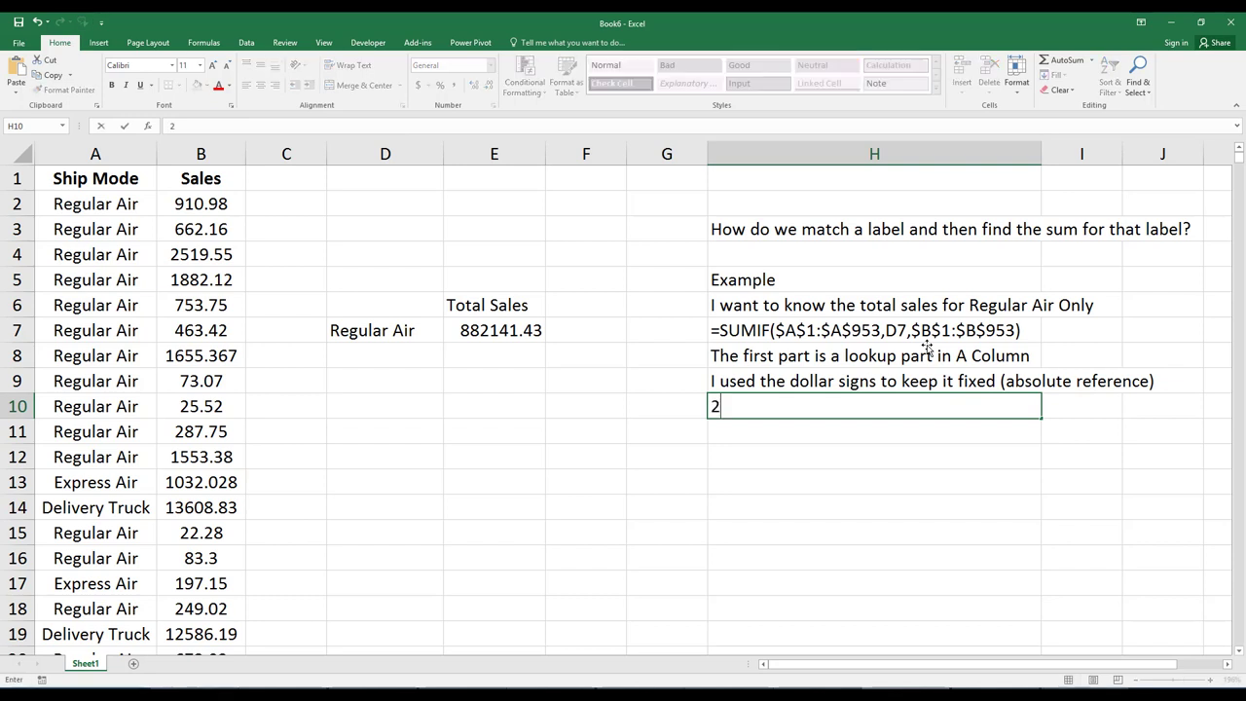
pyautogui.write('nd part is ')
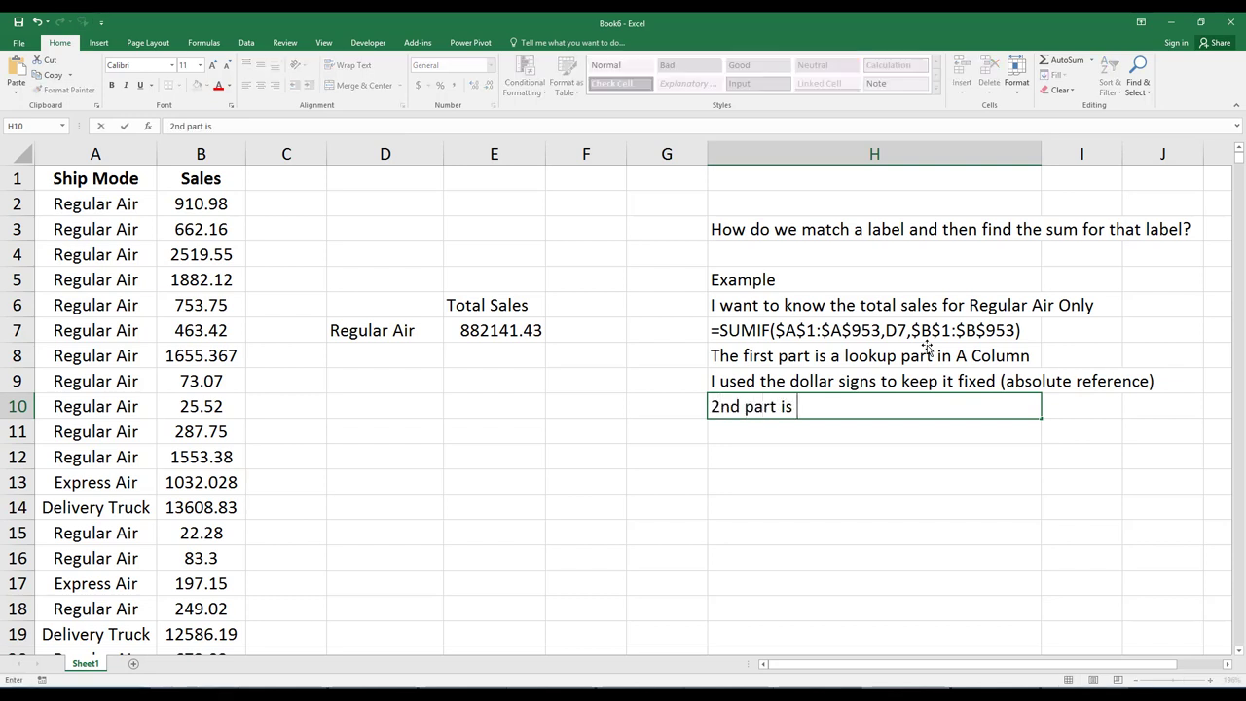
pyautogui.write('what to look up')
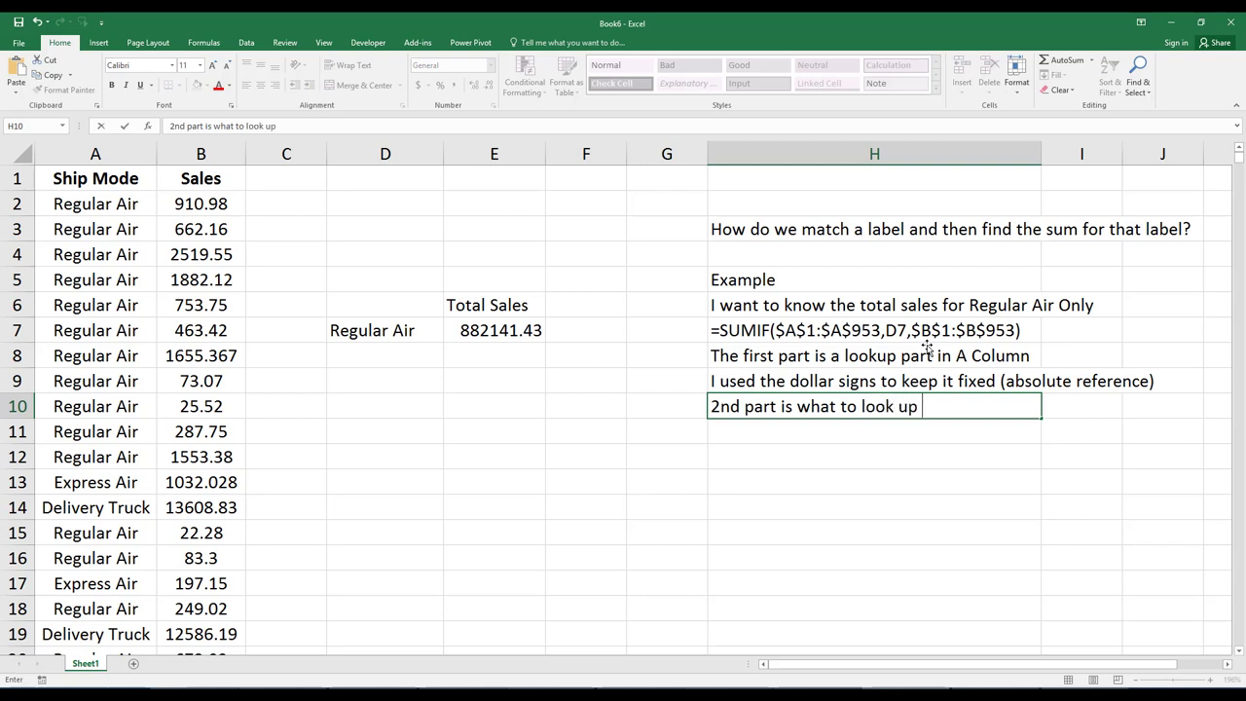
pyautogui.write(' for which is')
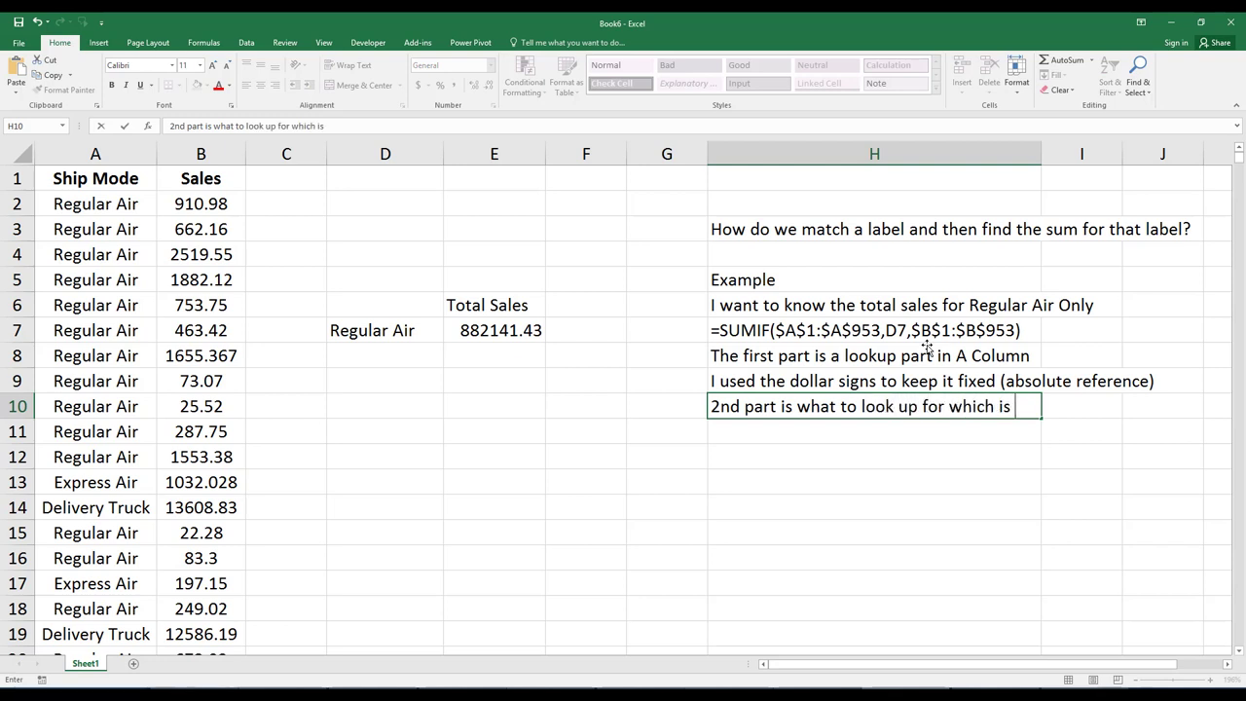
pyautogui.write(' "Regular')
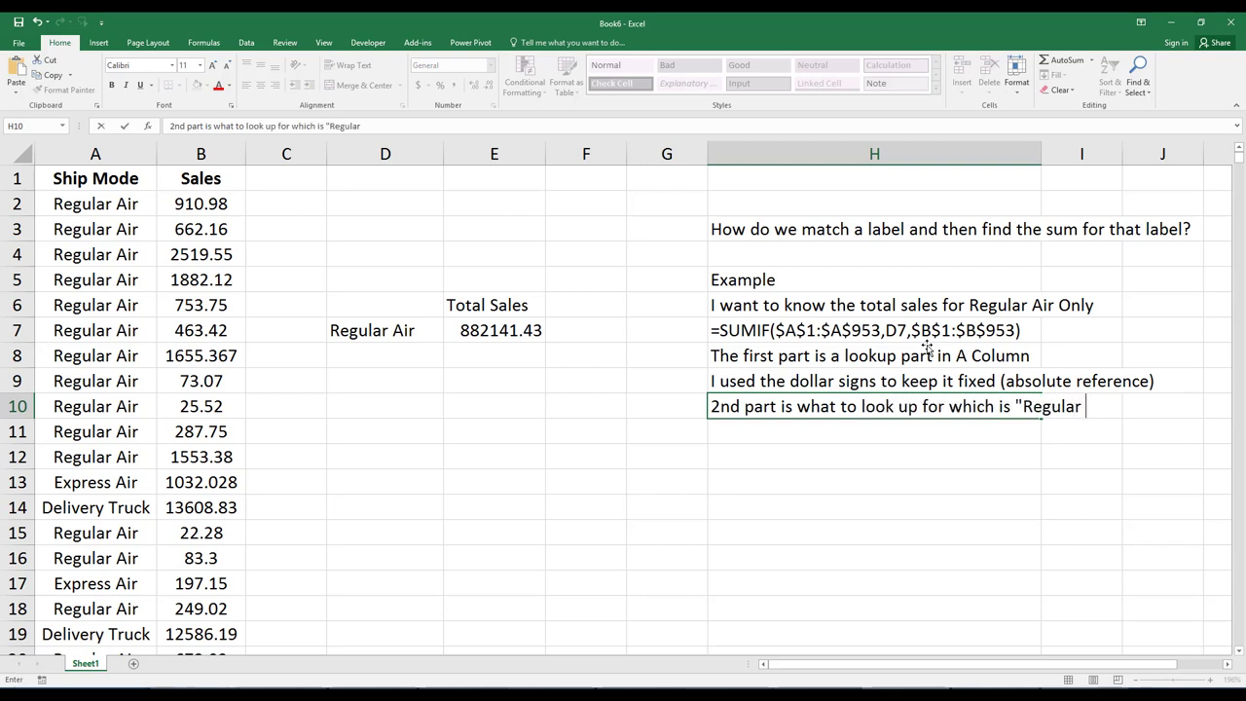
pyautogui.write(' Air"')
pyautogui.press('Return')
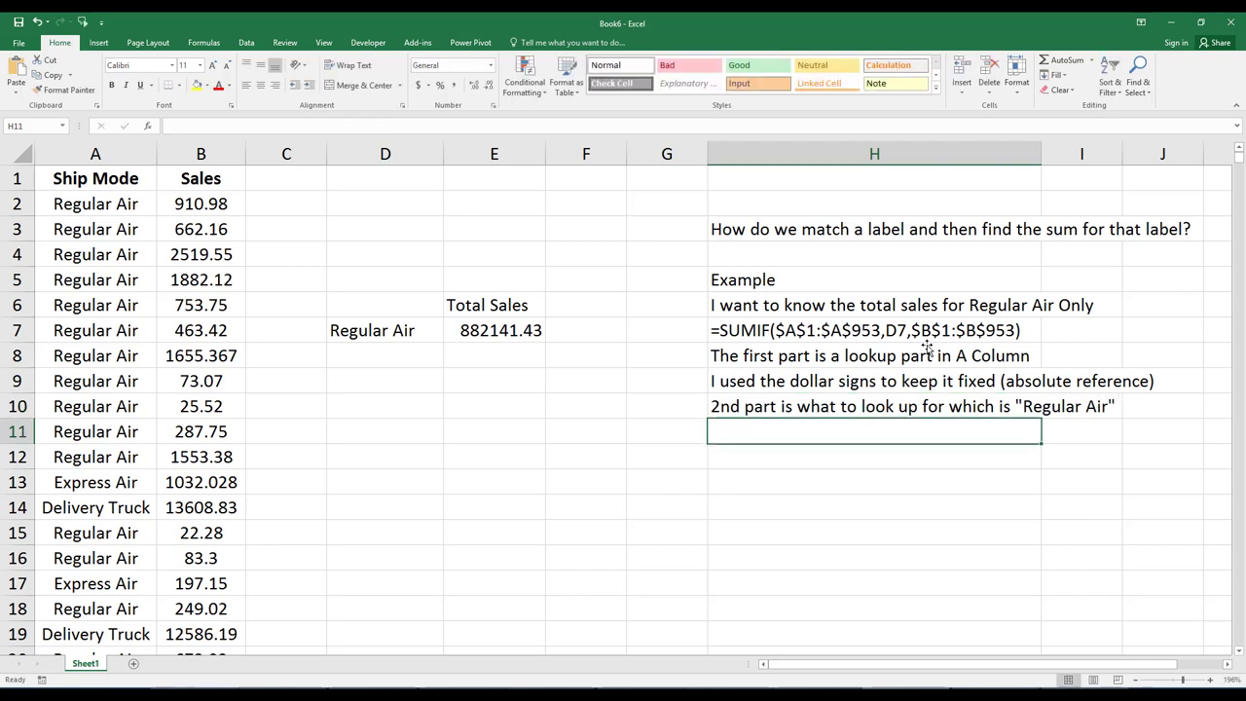
pyautogui.write('3rd ')
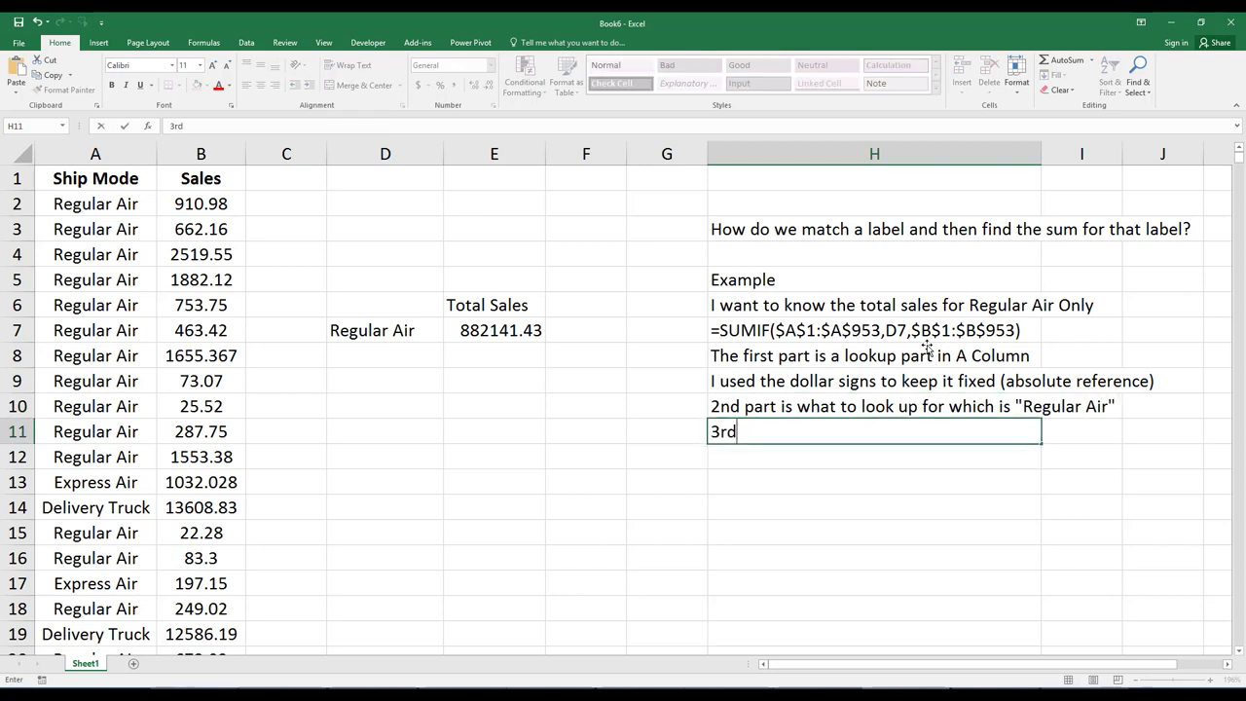
pyautogui.write('part is to')
pyautogui.write(' sum the s')
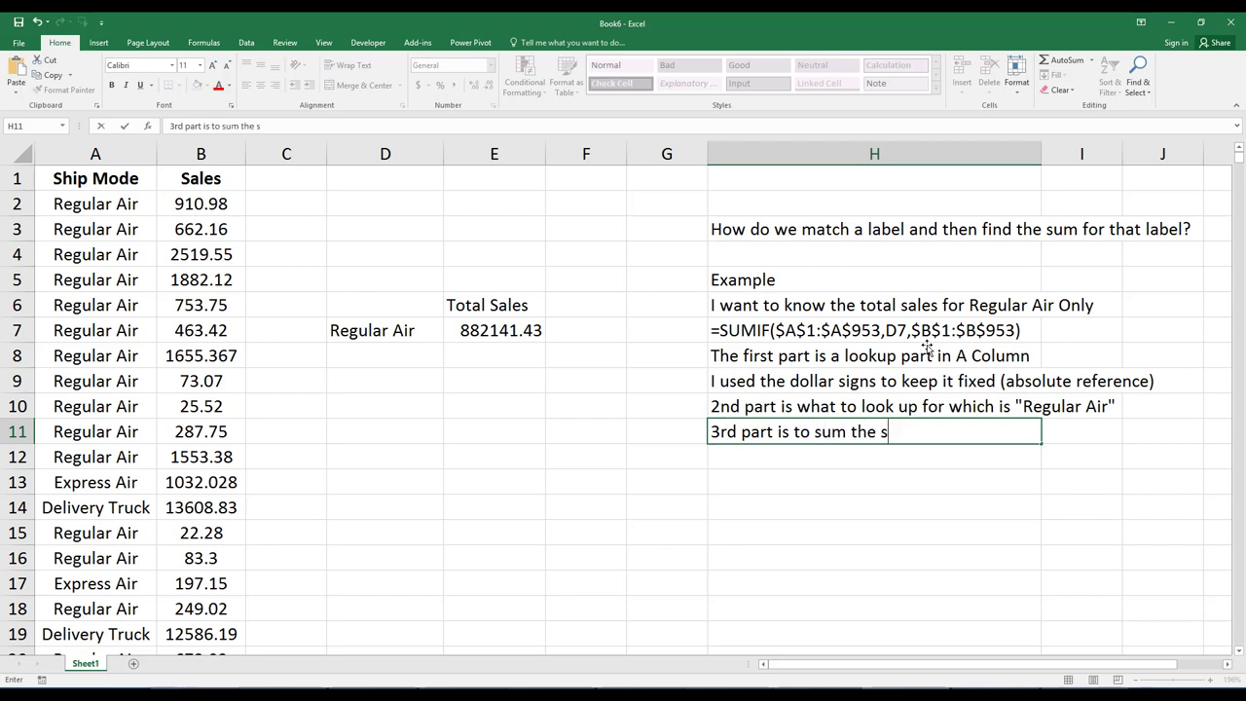
pyautogui.write('ales only')
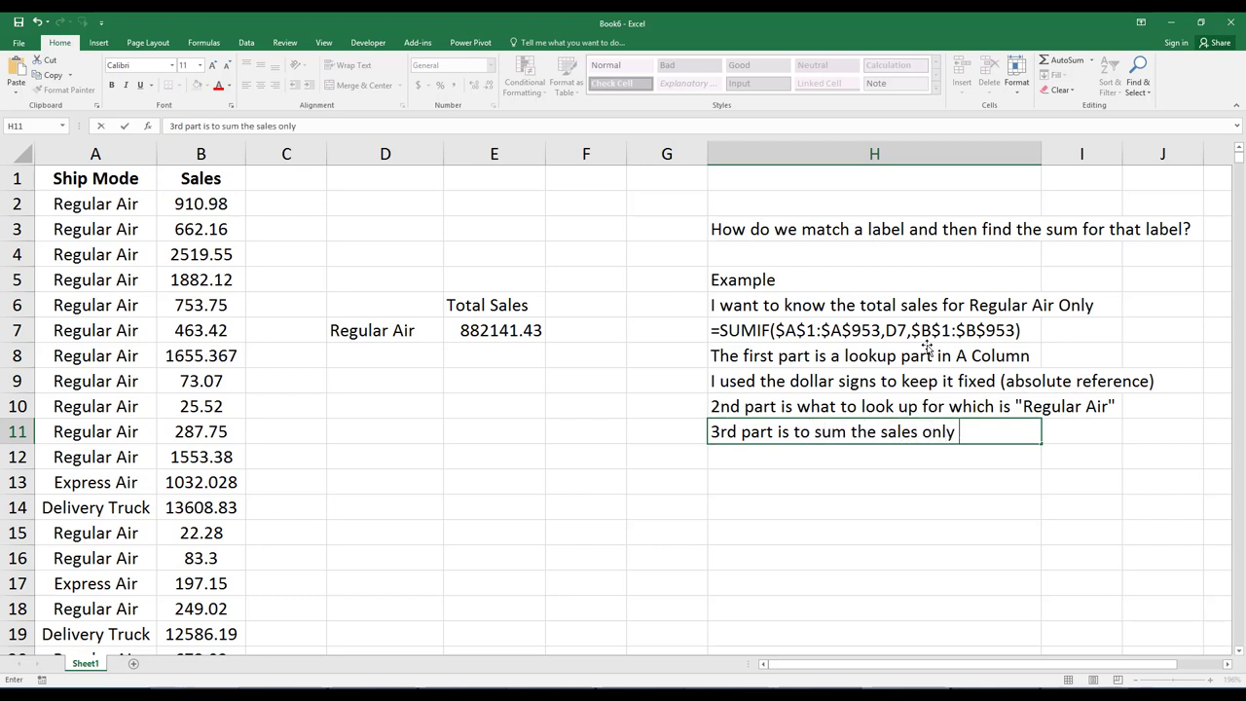
pyautogui.write(' for "Regular ')
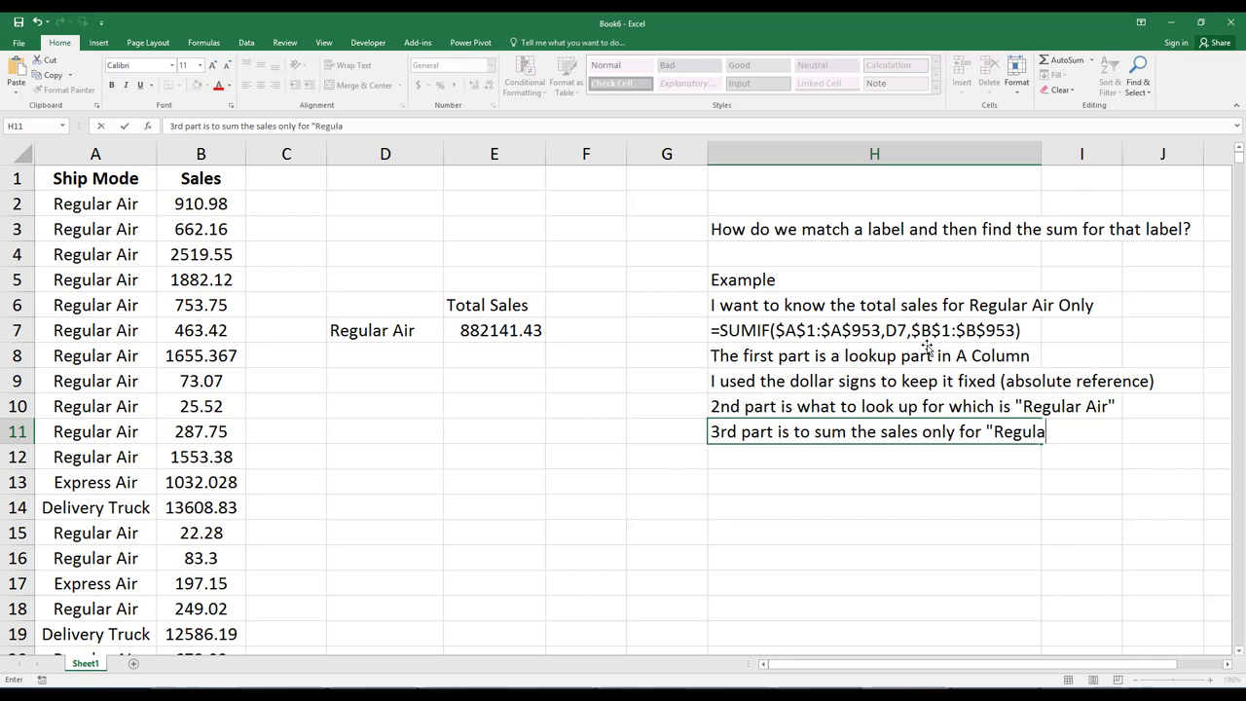
pyautogui.write('Air"')
pyautogui.press('Return')
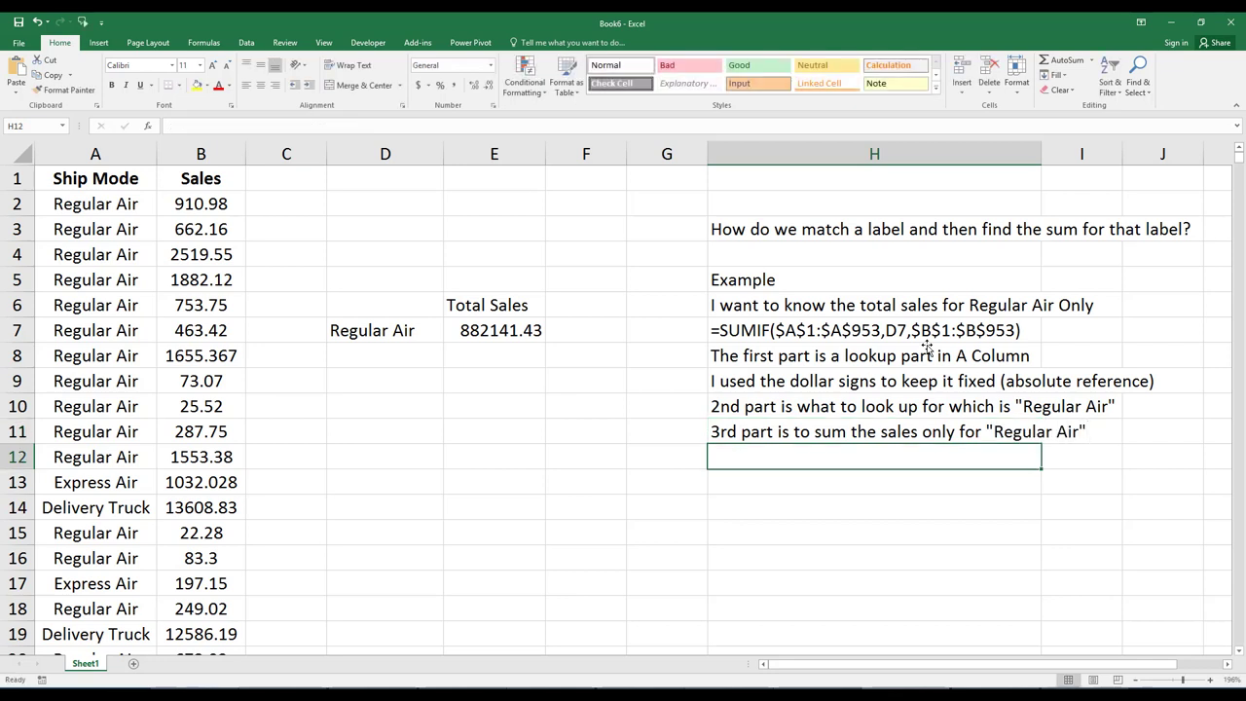
pyautogui.press('Return')
# Enter 'Suppose I want to know the total sales for Delivery Truck' in H13 and 'Then also for Express Air' in H14
pyautogui.write('Suppos')
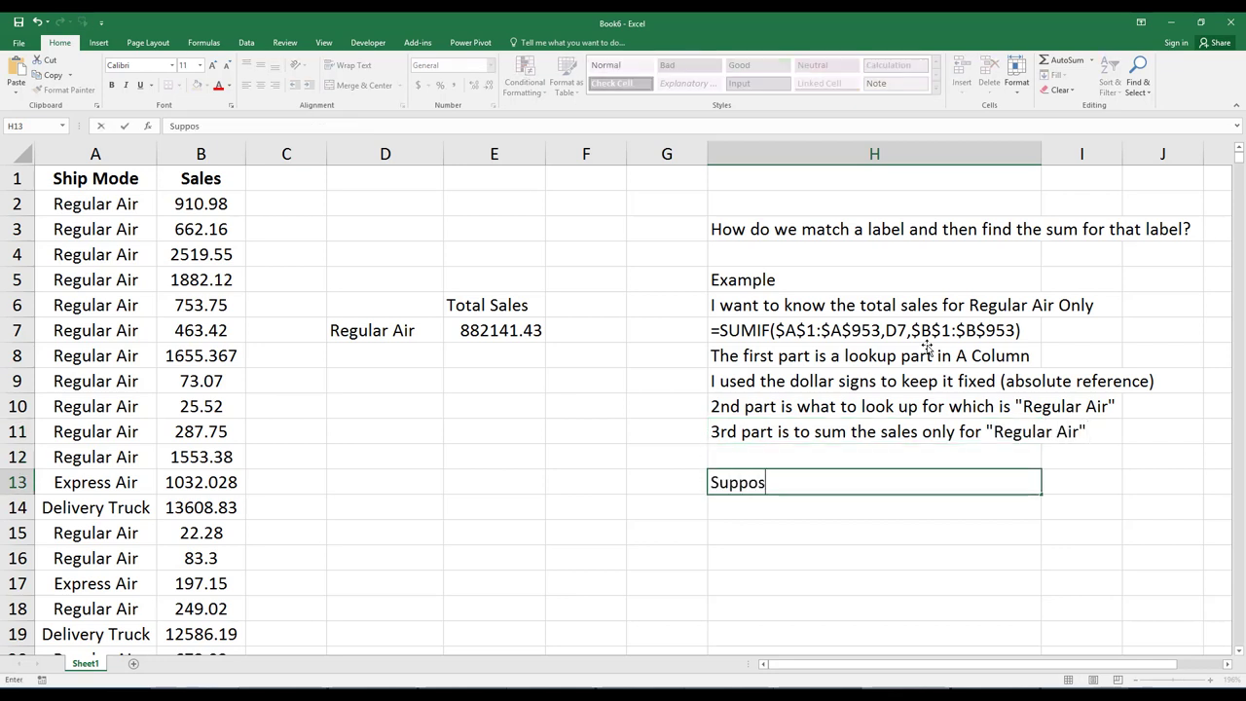
pyautogui.write('e I want to ')
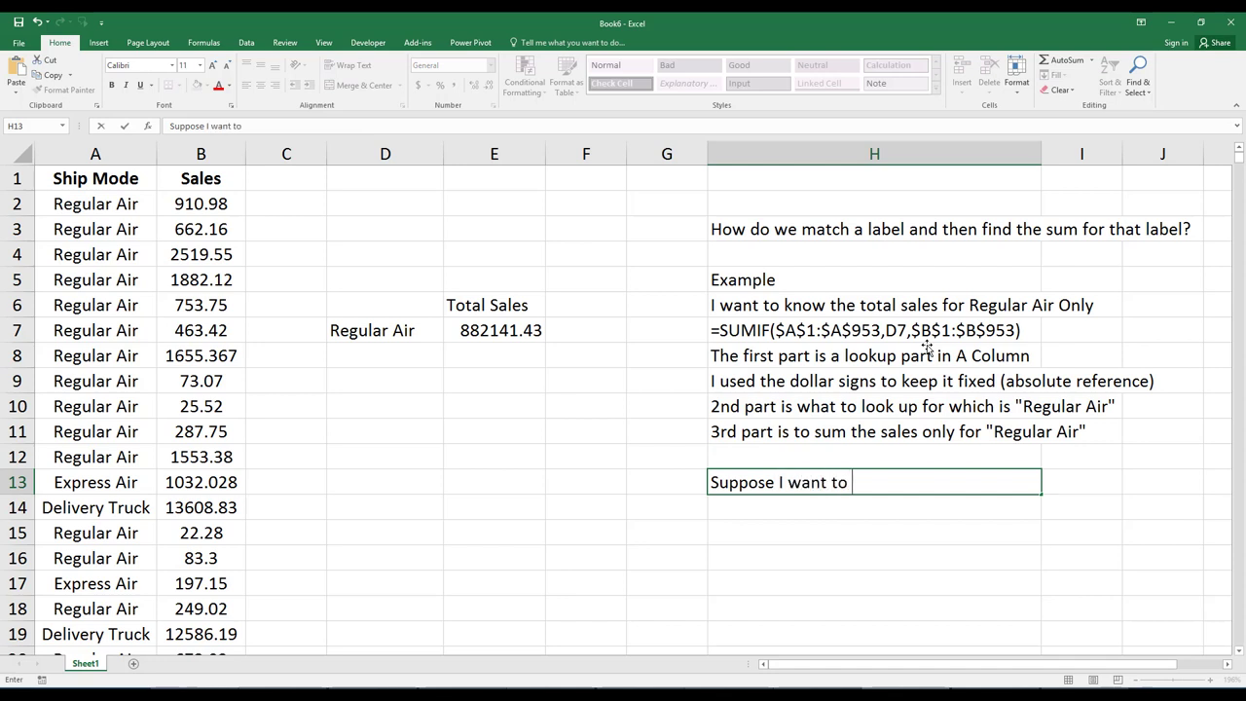
pyautogui.write('know')
pyautogui.write(' the total sales ')
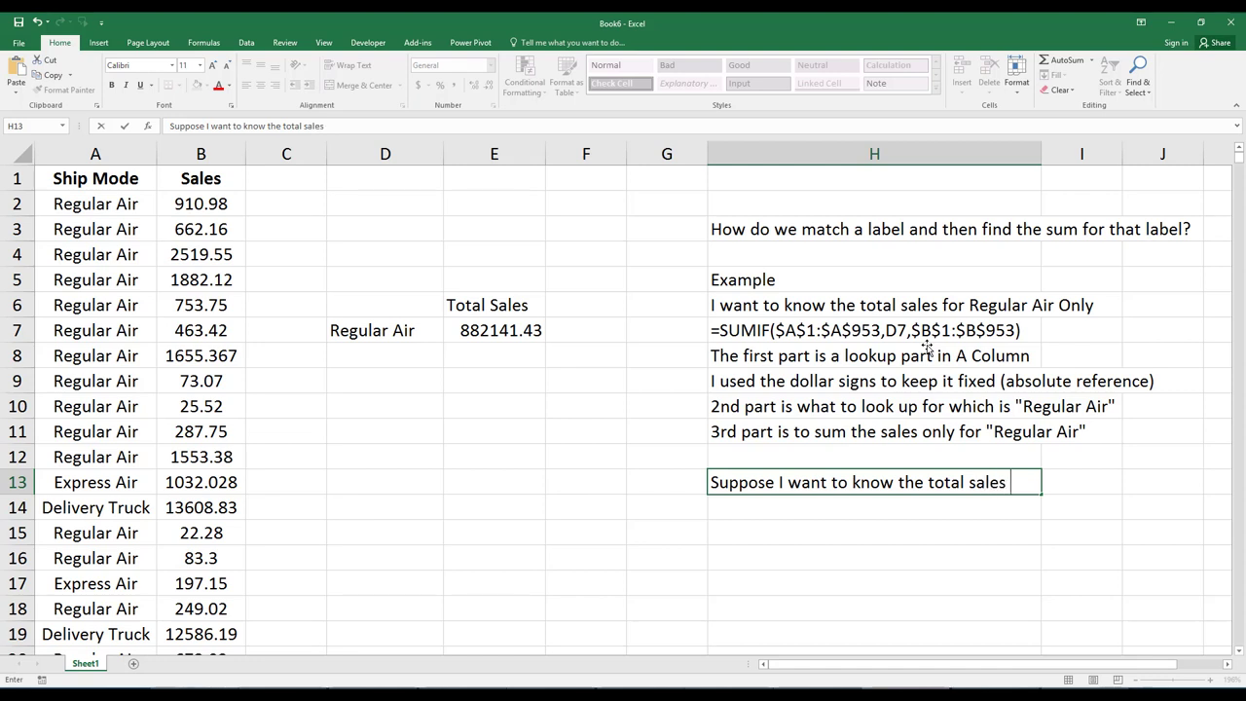
pyautogui.write('for Deliver')
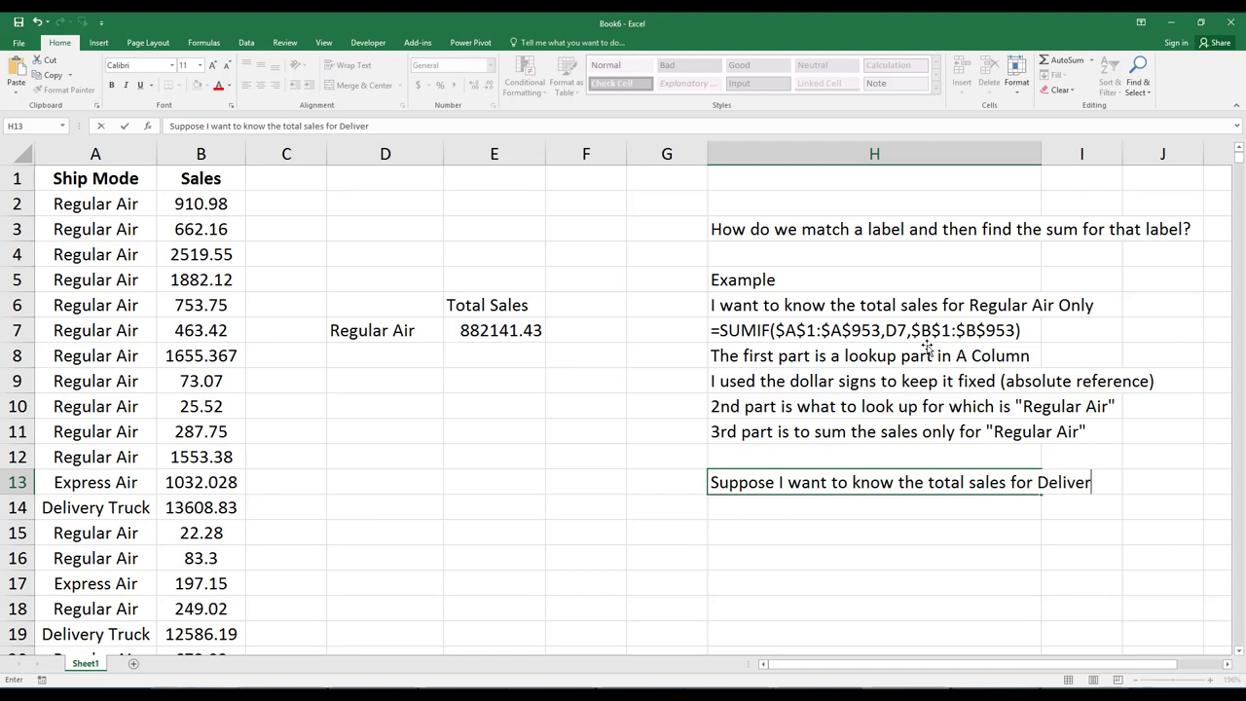
pyautogui.write('y Truck')
pyautogui.press('Return')
pyautogui.write('Th')
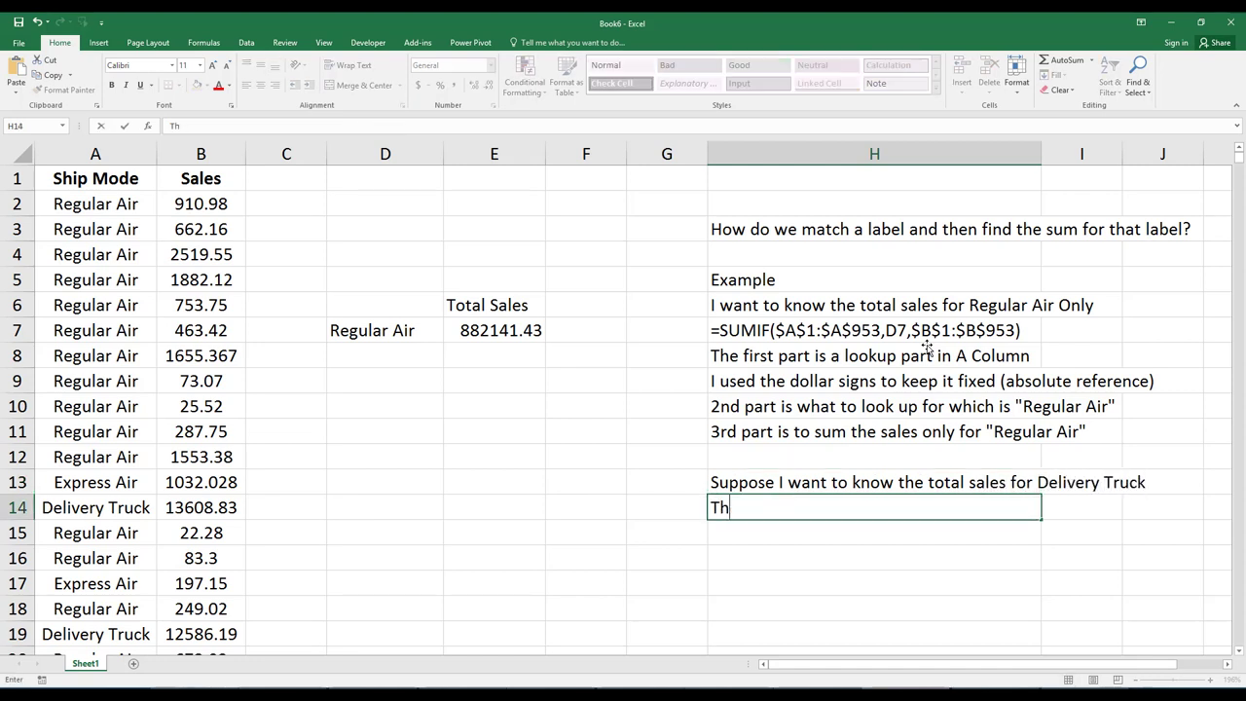
pyautogui.write('en also ')
pyautogui.write('for Express ')
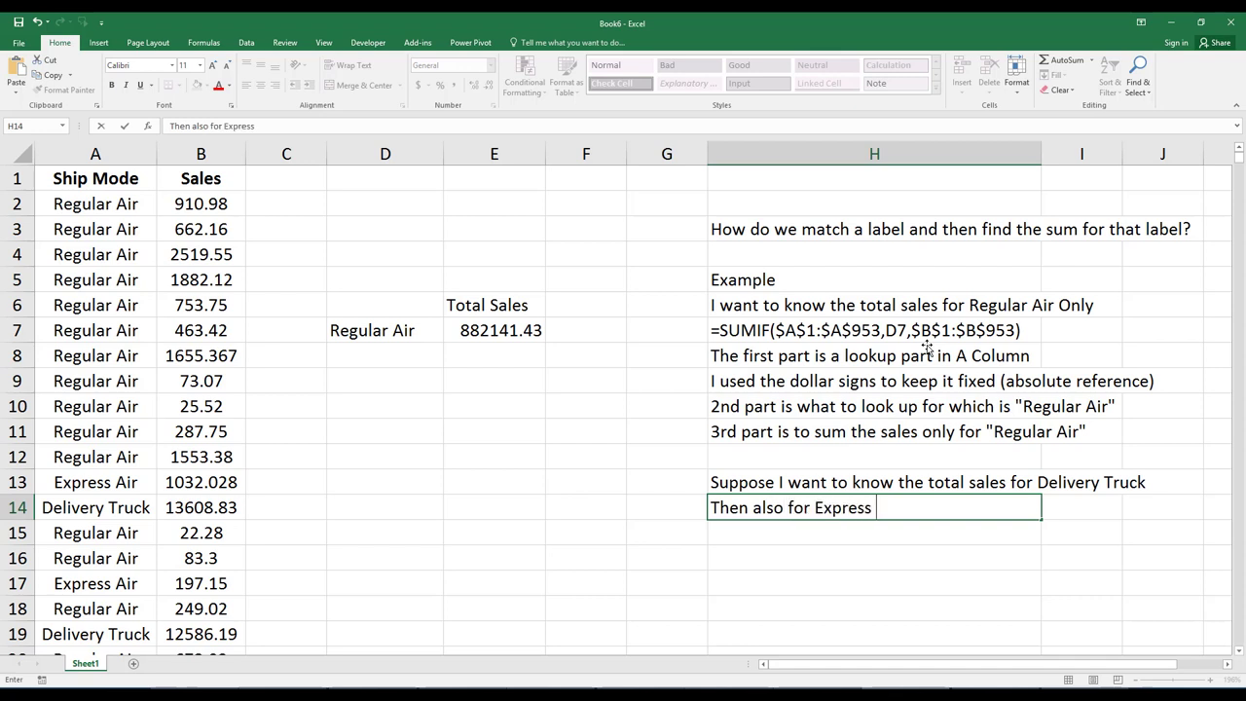
pyautogui.write('Air')
pyautogui.press('Return')
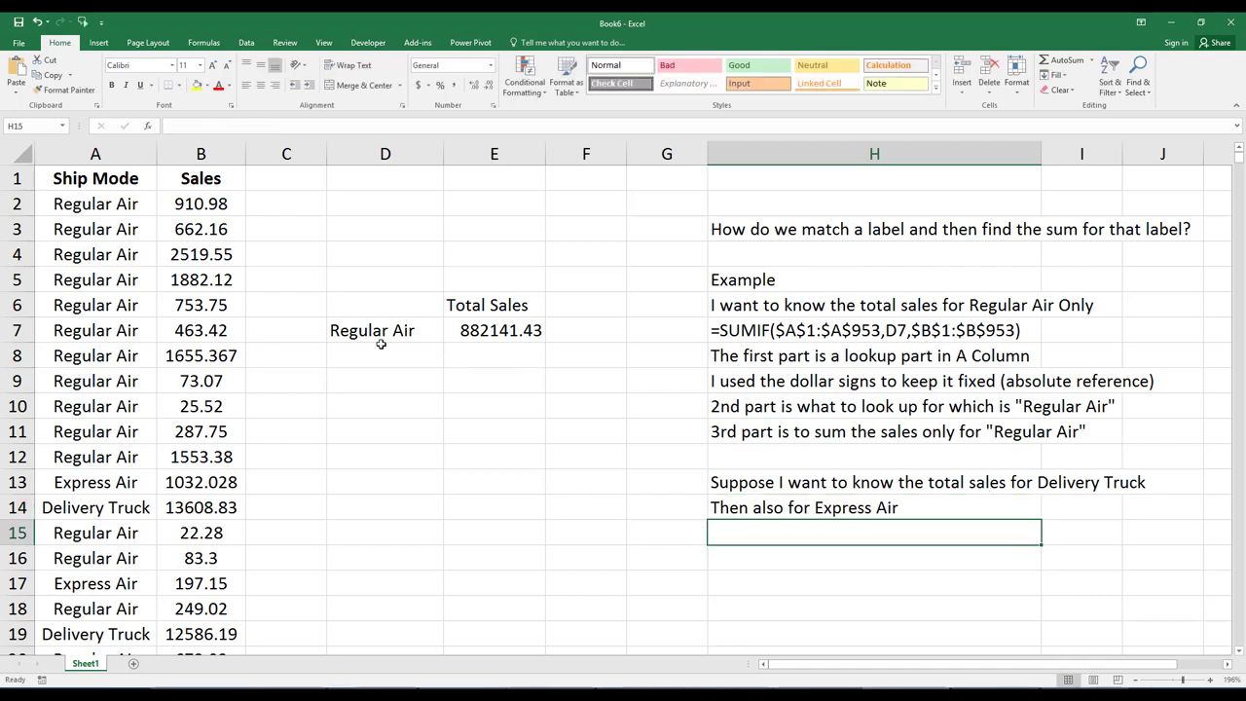
# Type 'Delivery Truck' in D8 and 'Express Air' in D9
pyautogui.click(376, 351)
pyautogui.write('D')
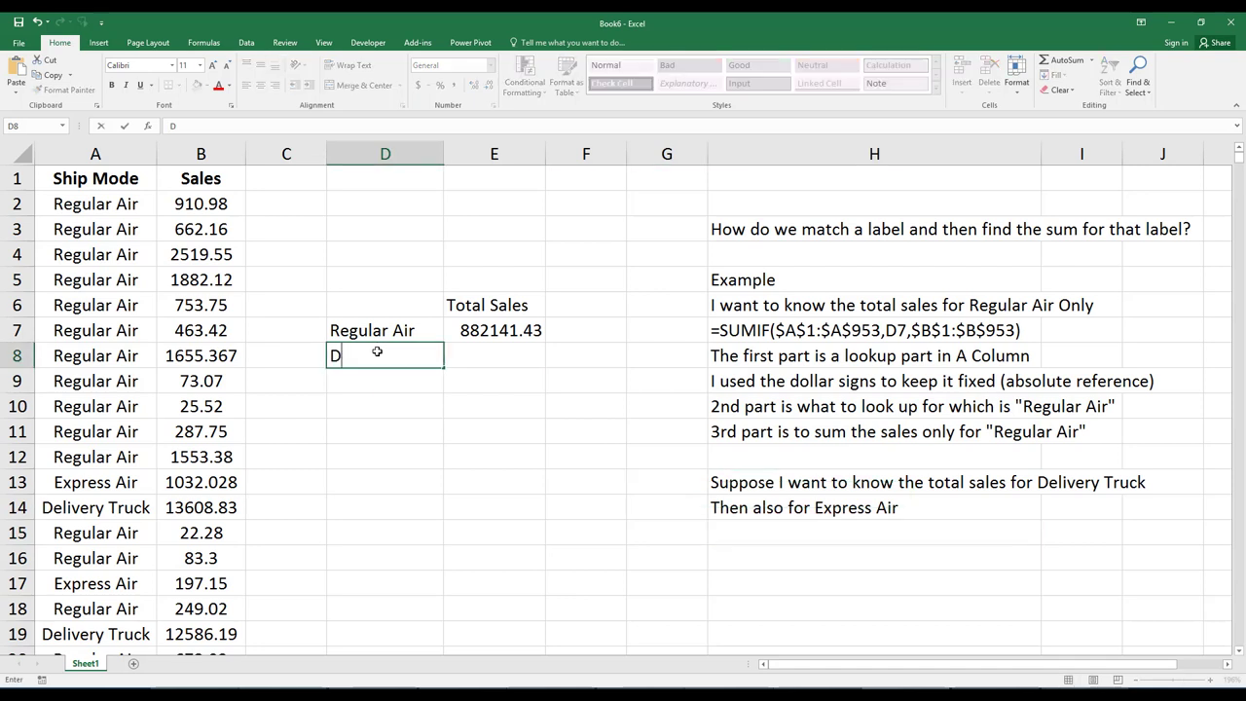
pyautogui.write('elivery Tr')
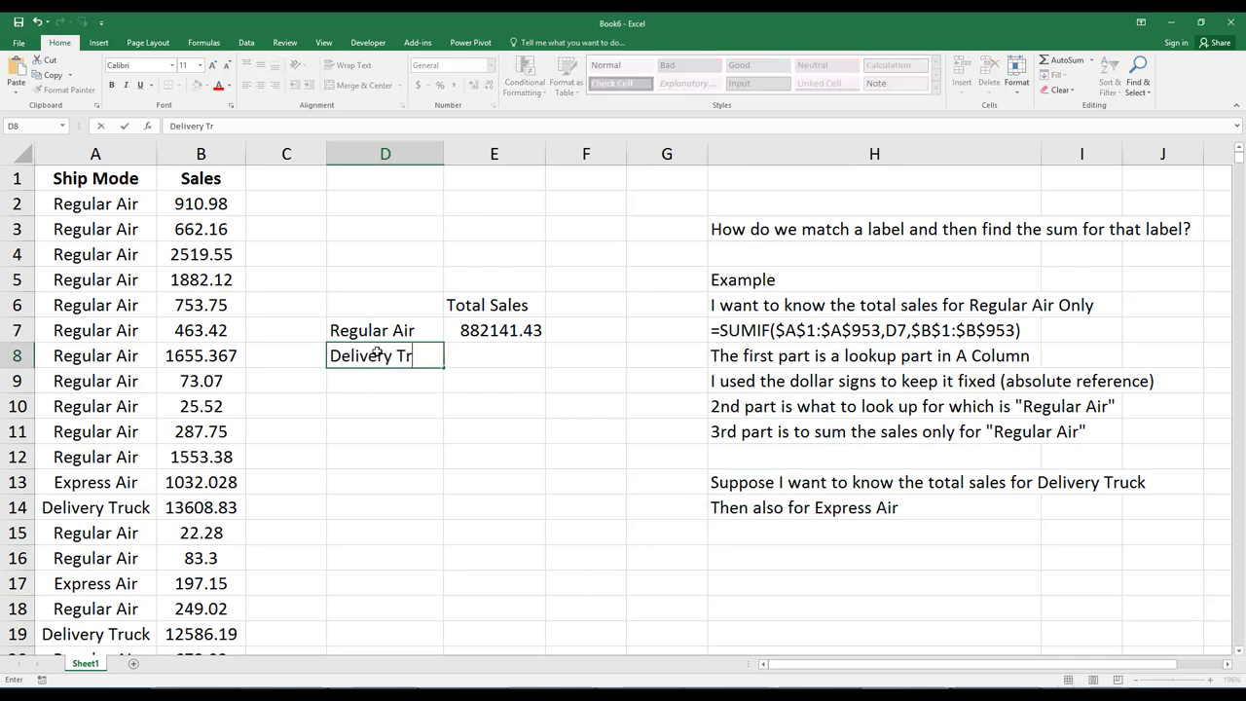
pyautogui.write('uck')
pyautogui.press('Return')
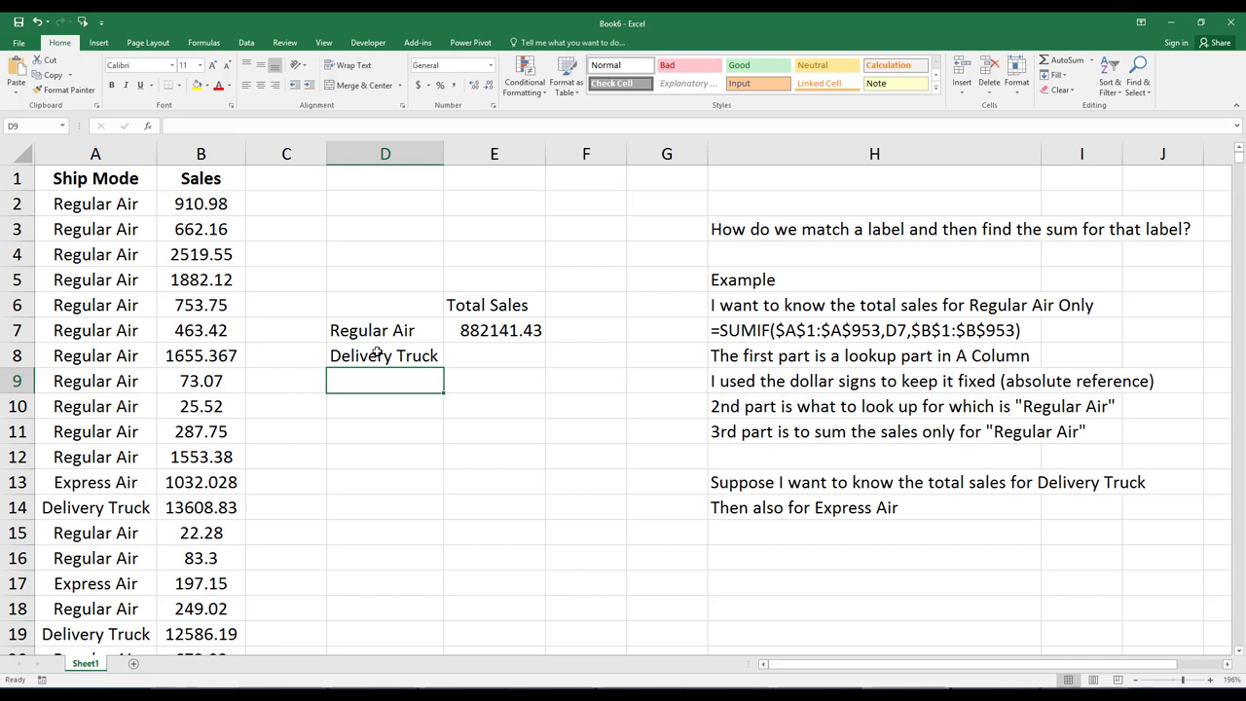
pyautogui.write('Express A')
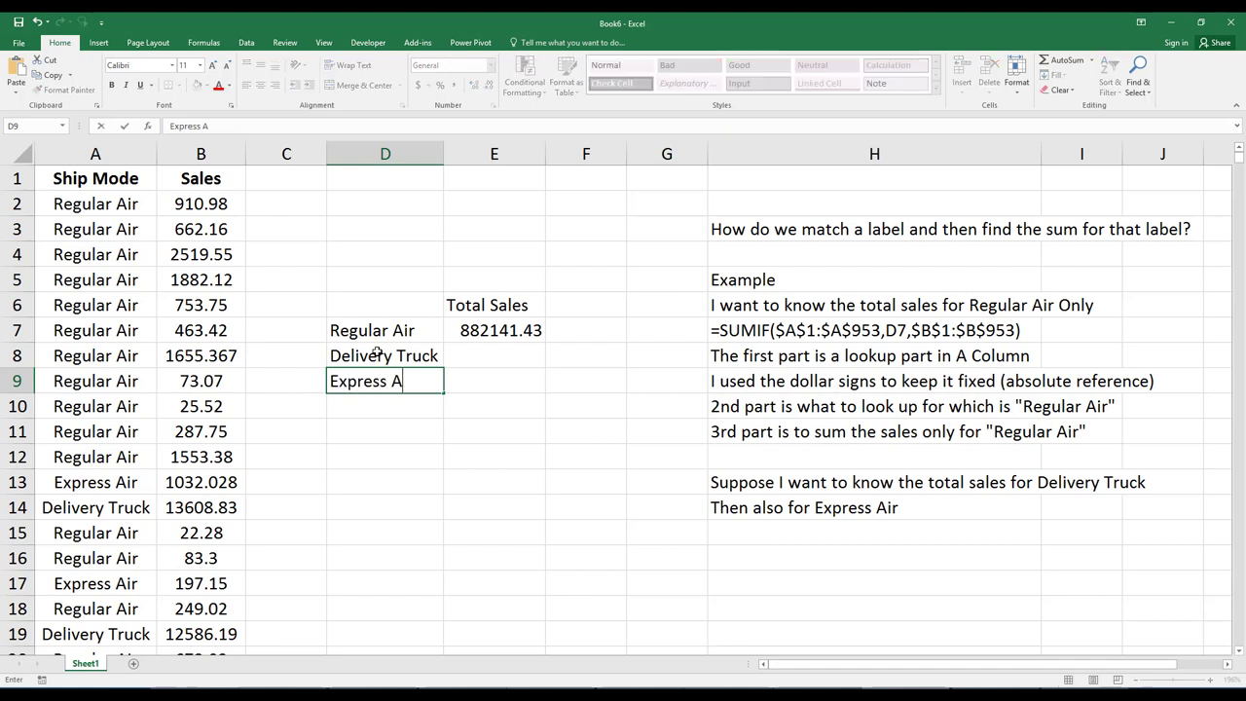
pyautogui.write('ir')
pyautogui.press('Return')
# Copy the E7 SUMIF into E8 and E9, giving totals 658712.83 and 159249.81
pyautogui.press('Right')
pyautogui.press('Up')
pyautogui.press('Up')
pyautogui.press('Up')
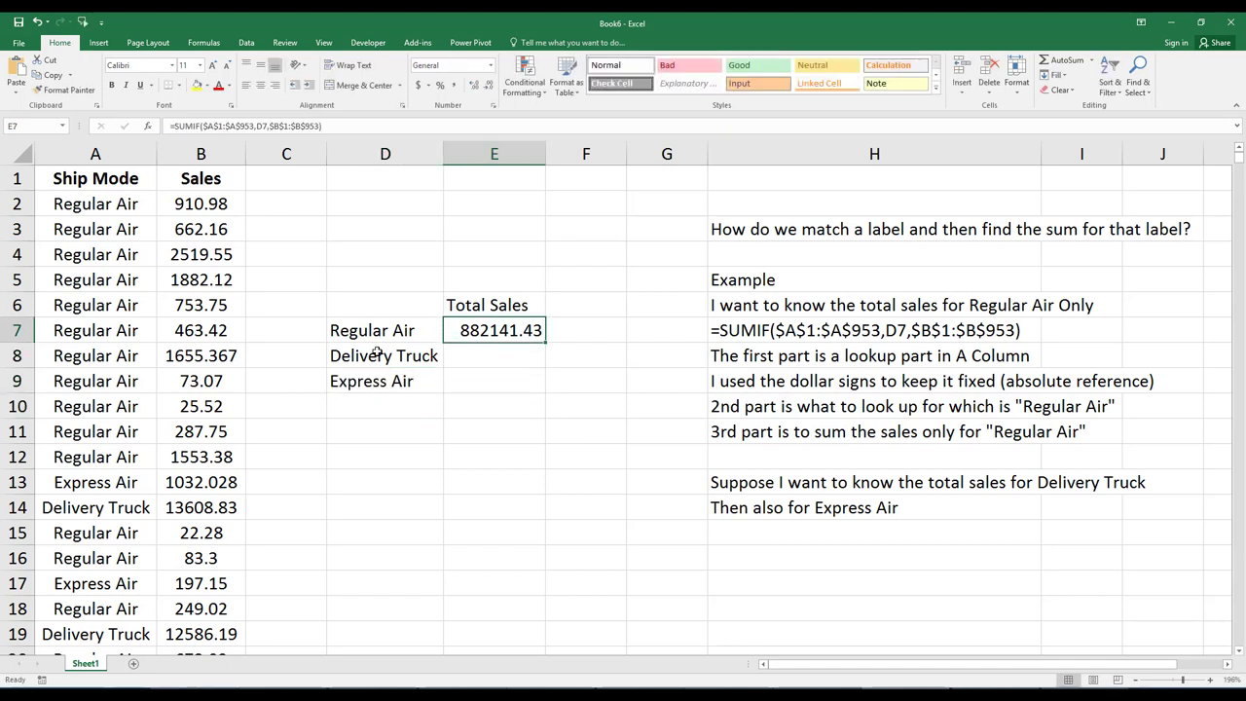
pyautogui.hotkey('ctrl', 'c')
pyautogui.press('Down')
pyautogui.hotkey('ctrl', 'v')
pyautogui.press('Down')
pyautogui.hotkey('ctrl', 'v')
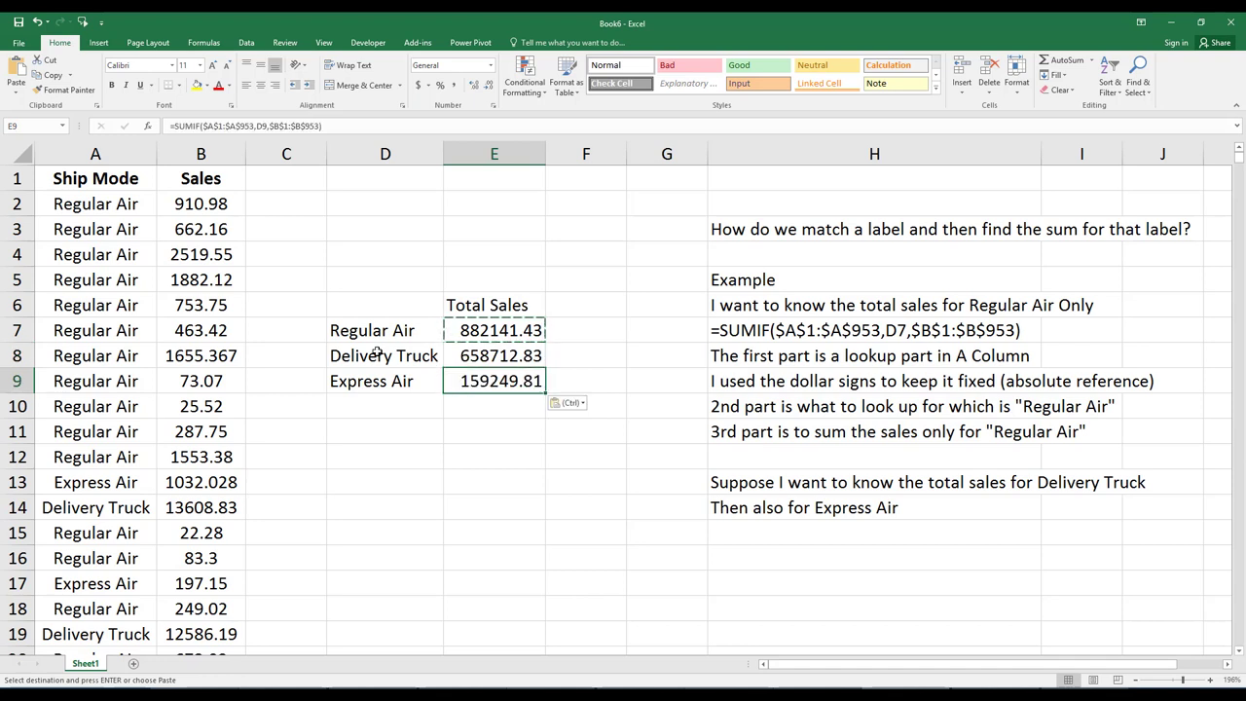
pyautogui.press('Escape')
pyautogui.press('Down')
pyautogui.press('Down')
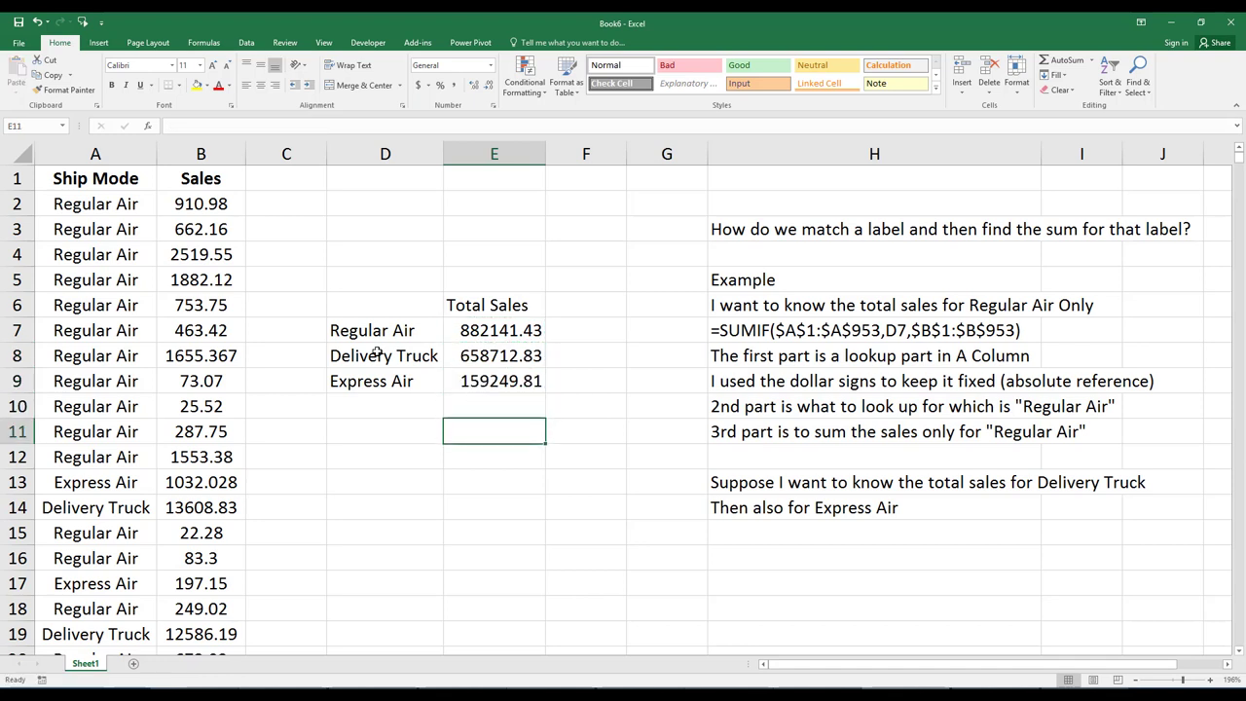
pyautogui.press('Down')
pyautogui.press('Down')
pyautogui.press('Down')
pyautogui.press('Right')
pyautogui.press('Right')
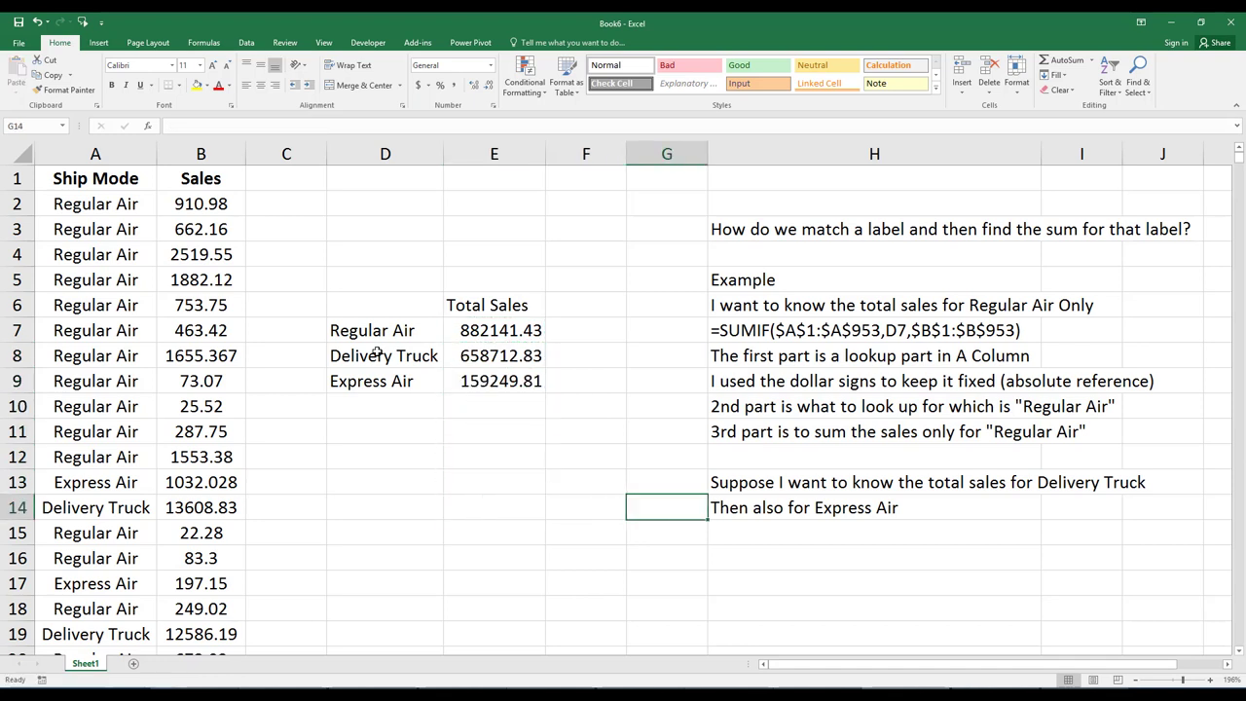
pyautogui.press('Right')
pyautogui.press('Down')
# Add the note 'or we can do this' in H15
pyautogui.write('or we can d')
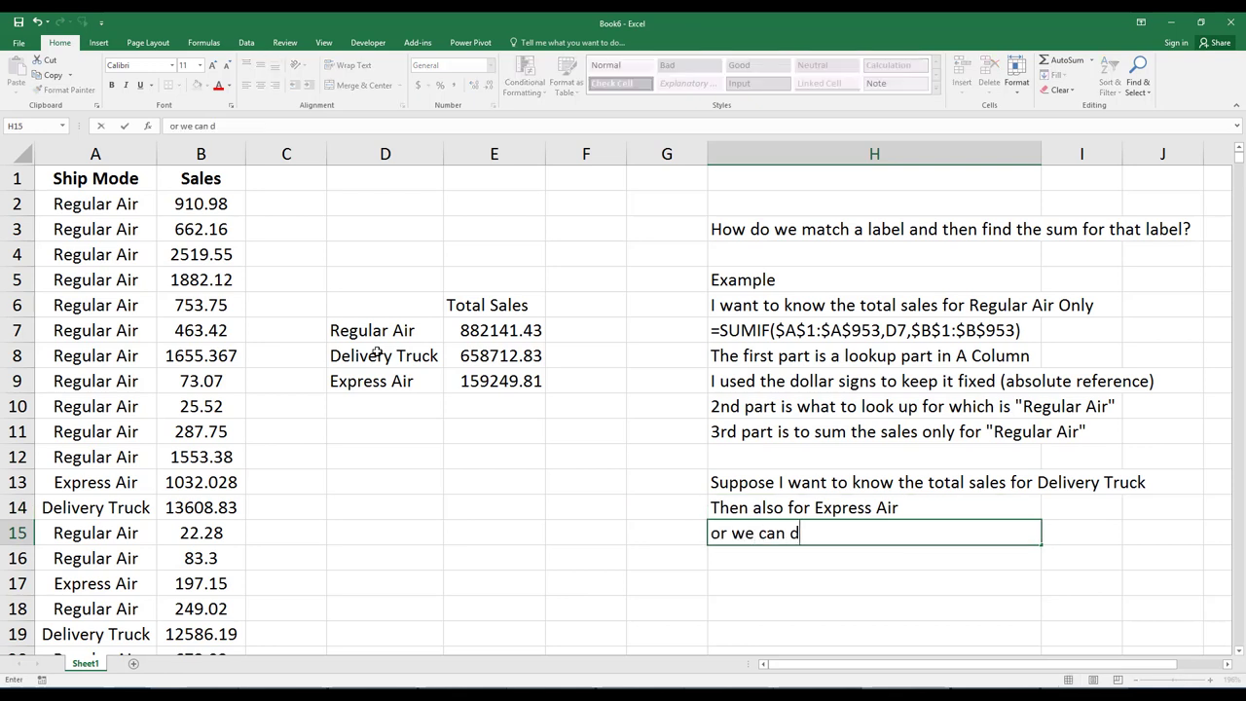
pyautogui.write('o this')
pyautogui.press('Return')
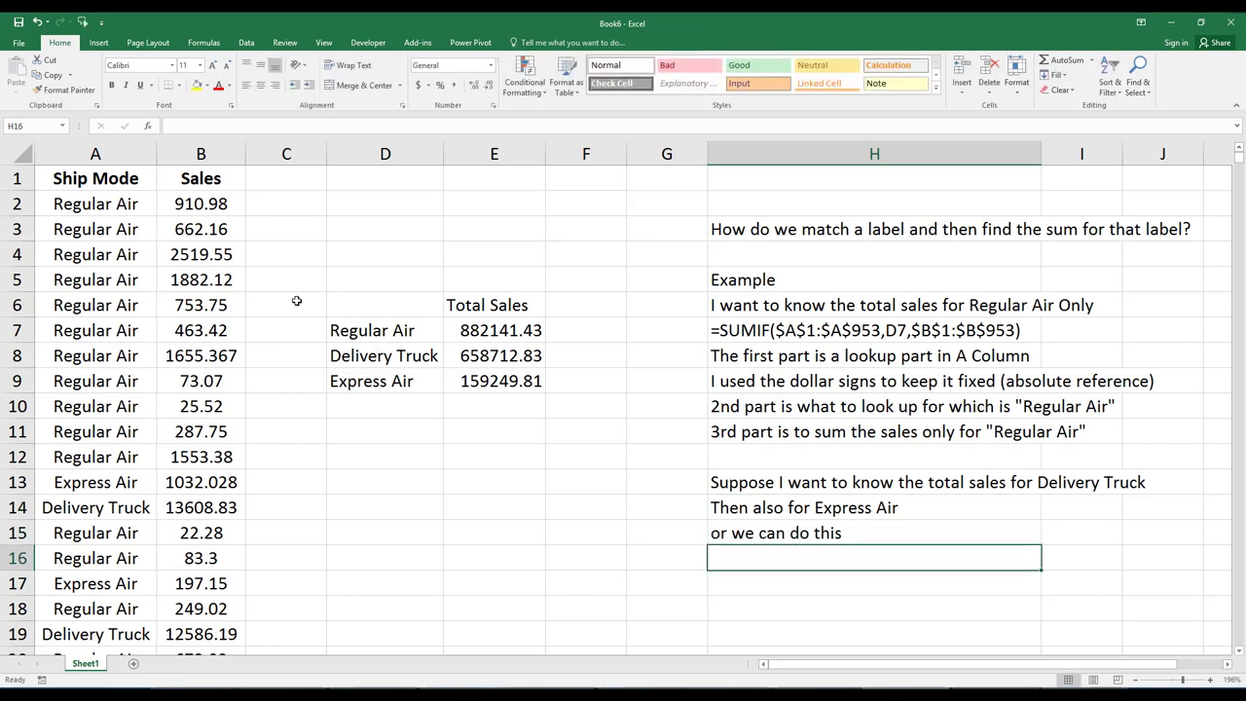
# Enter =SUMIF($A$1:$A$953,"Express Air",$B$1:$B$953) in E11, totalling 159249.81
pyautogui.click(462, 431)
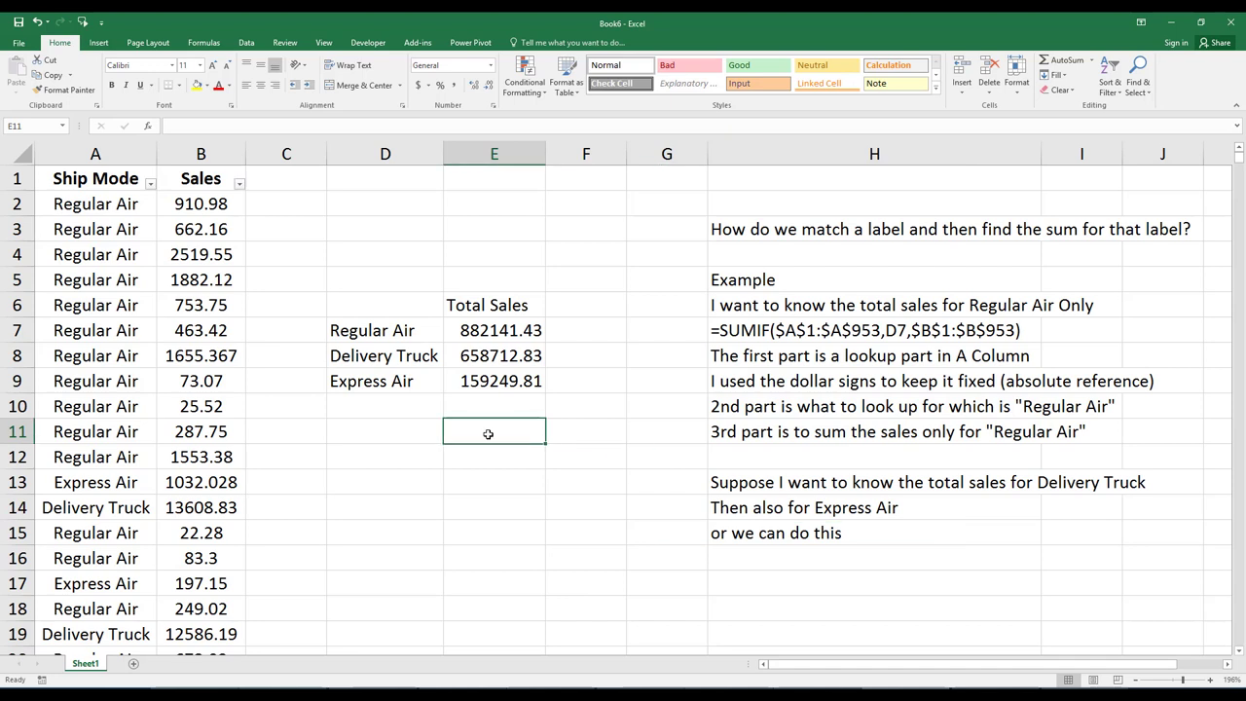
pyautogui.write('=sumi')
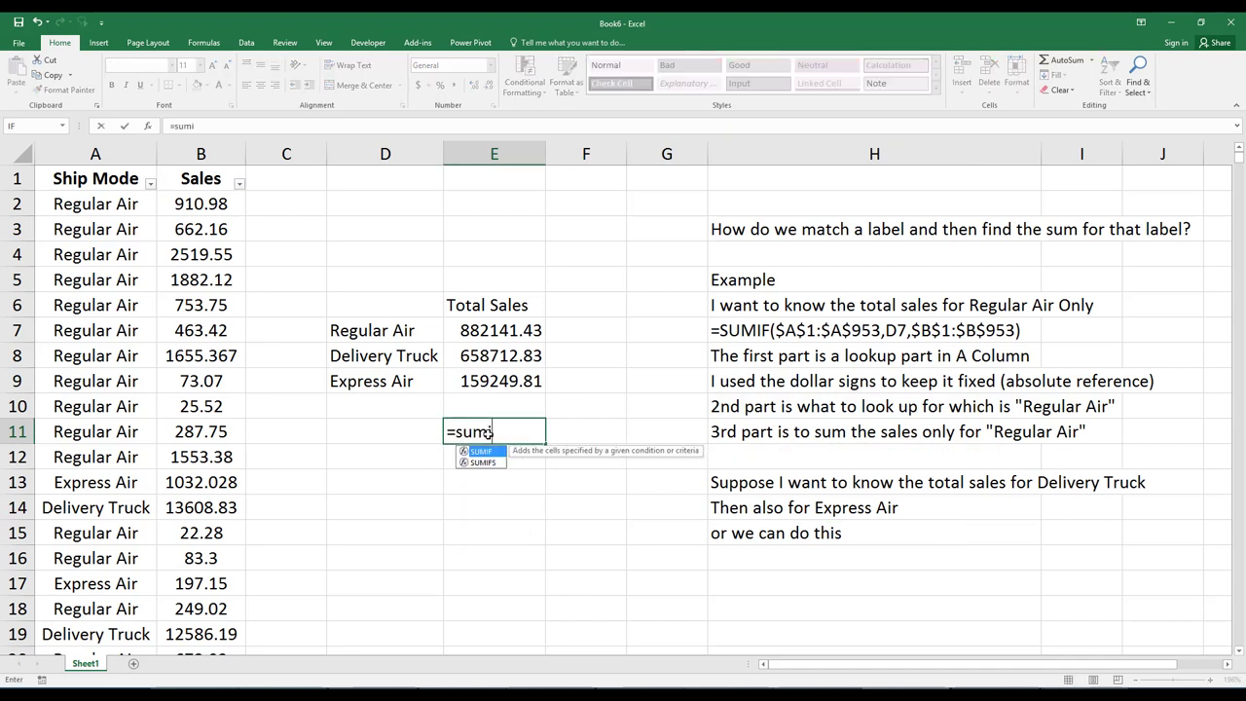
pyautogui.write('f(')
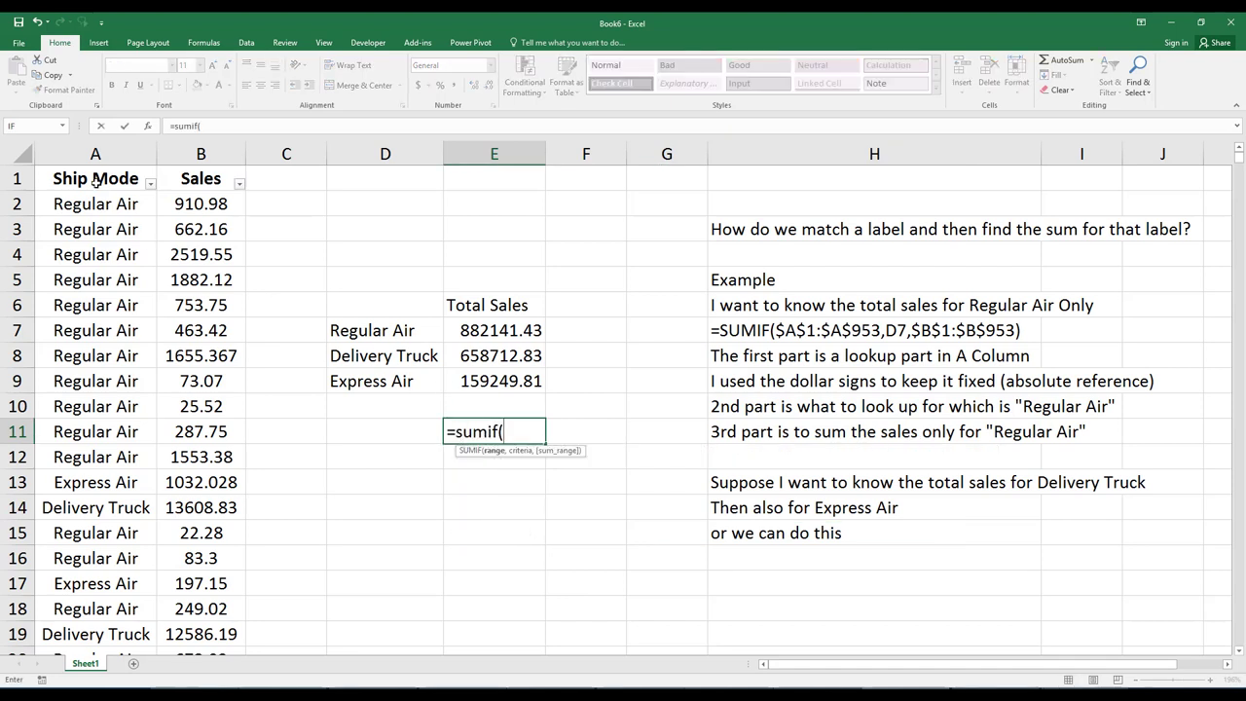
pyautogui.click(94, 179)
pyautogui.hotkey('ctrl', 'shift', 'Down')
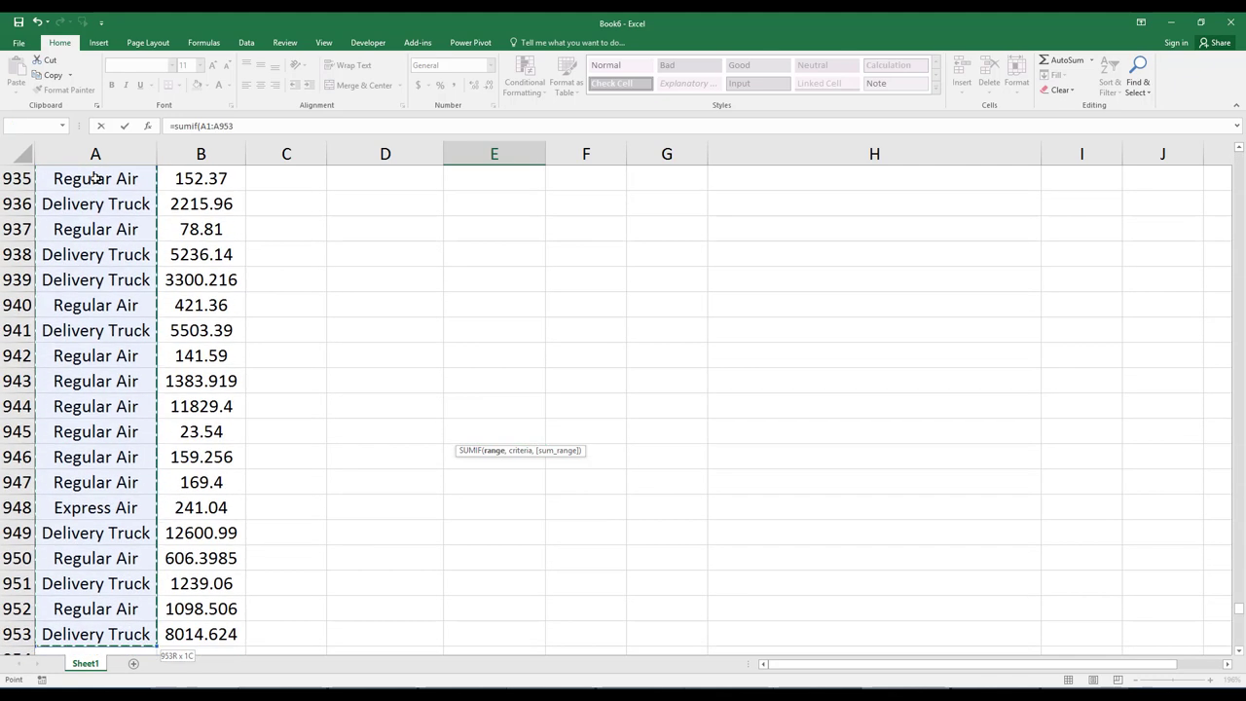
pyautogui.press('F4')
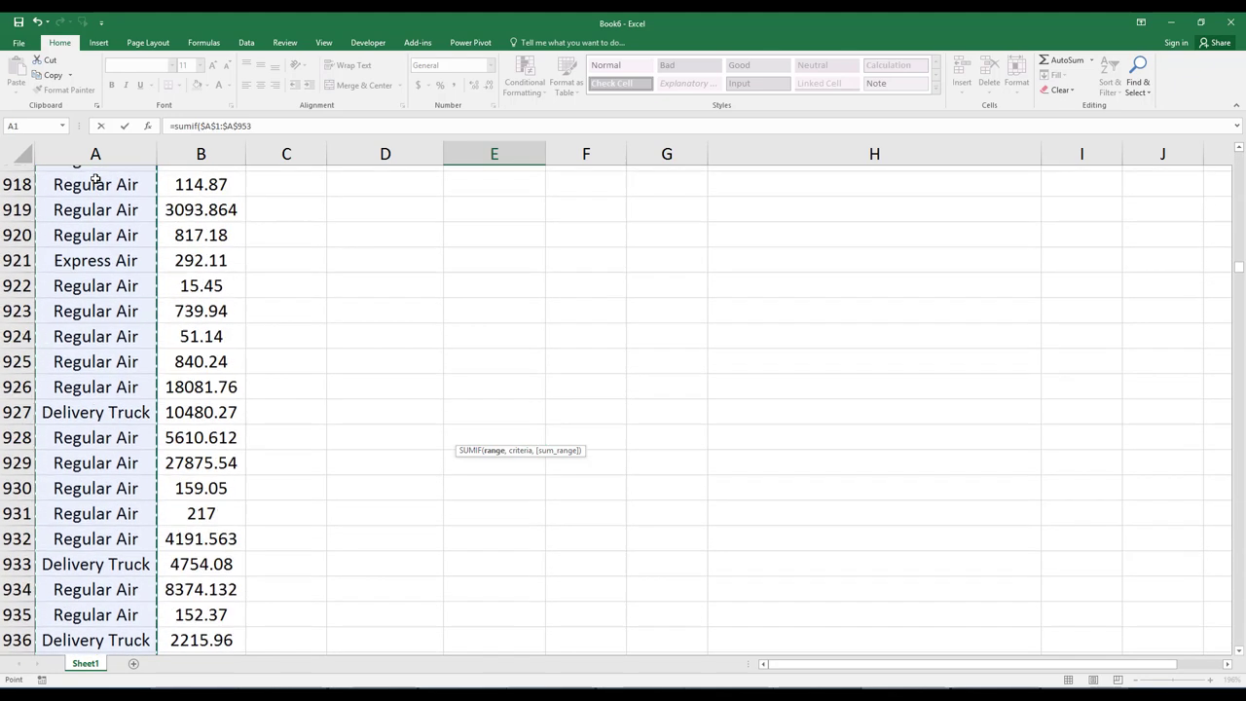
pyautogui.write(',')
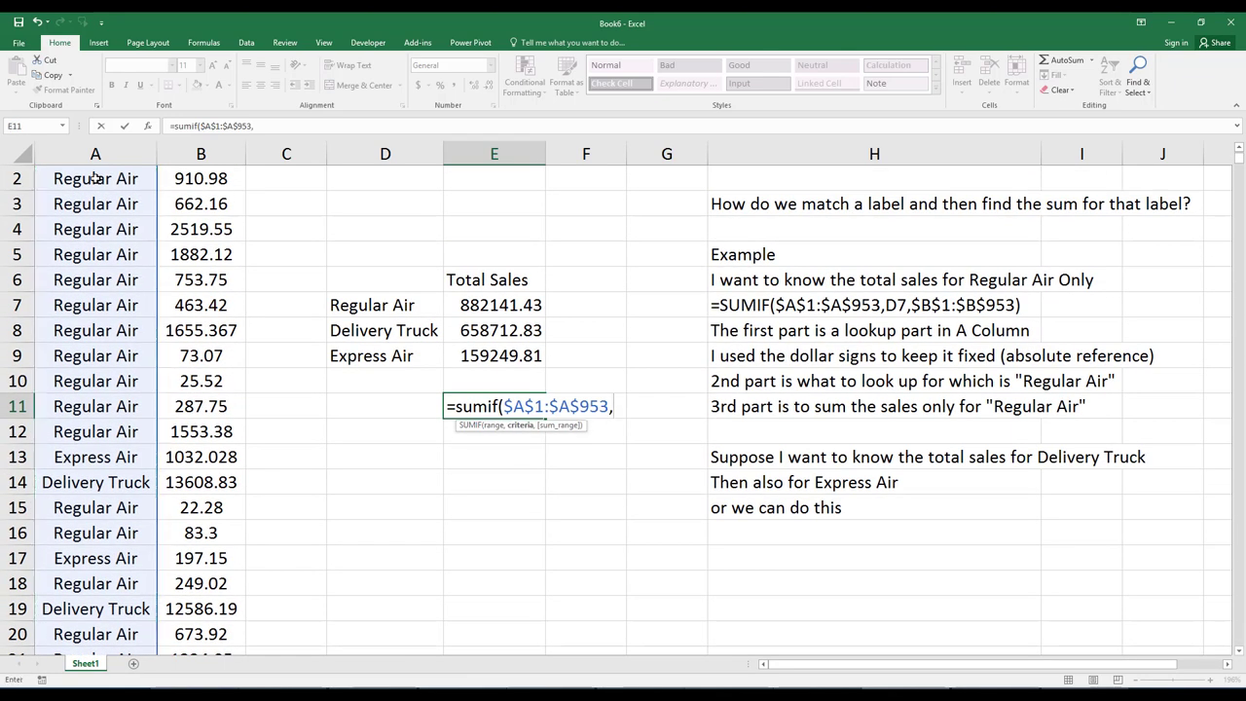
pyautogui.write('"Expr')
pyautogui.write('ess Air')
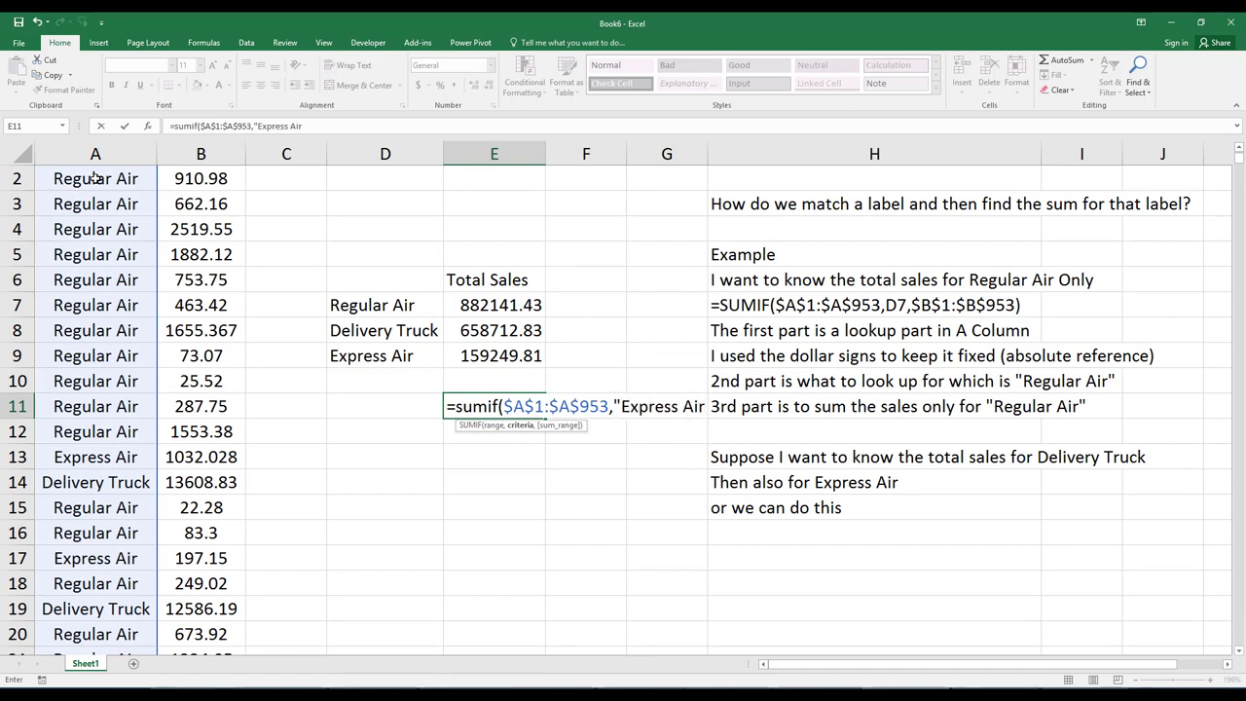
pyautogui.write('",')
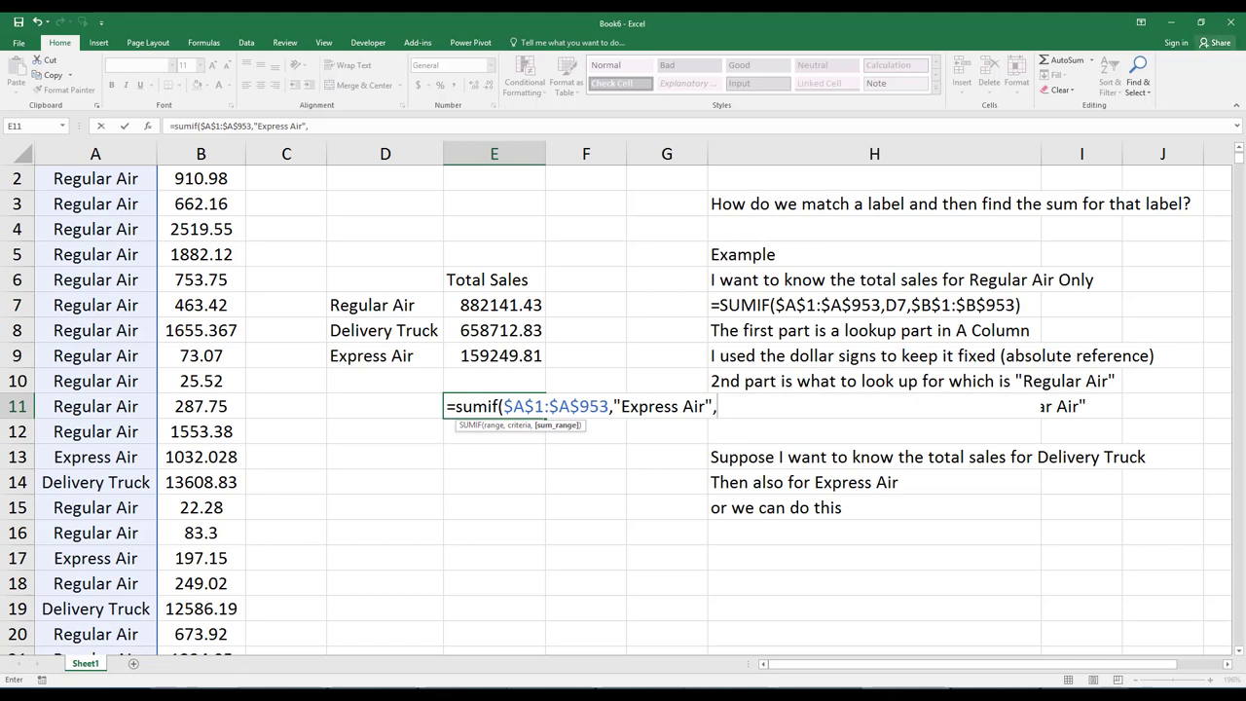
pyautogui.scroll(1, 584, 266)
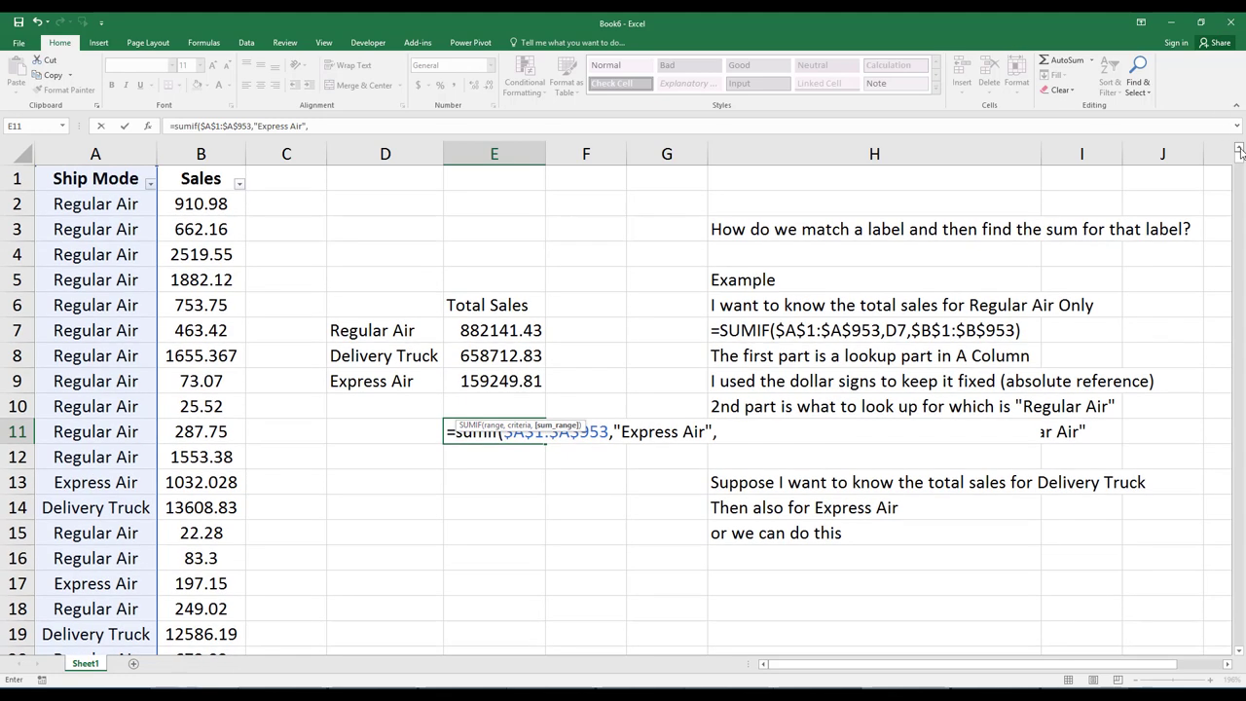
pyautogui.click(206, 179)
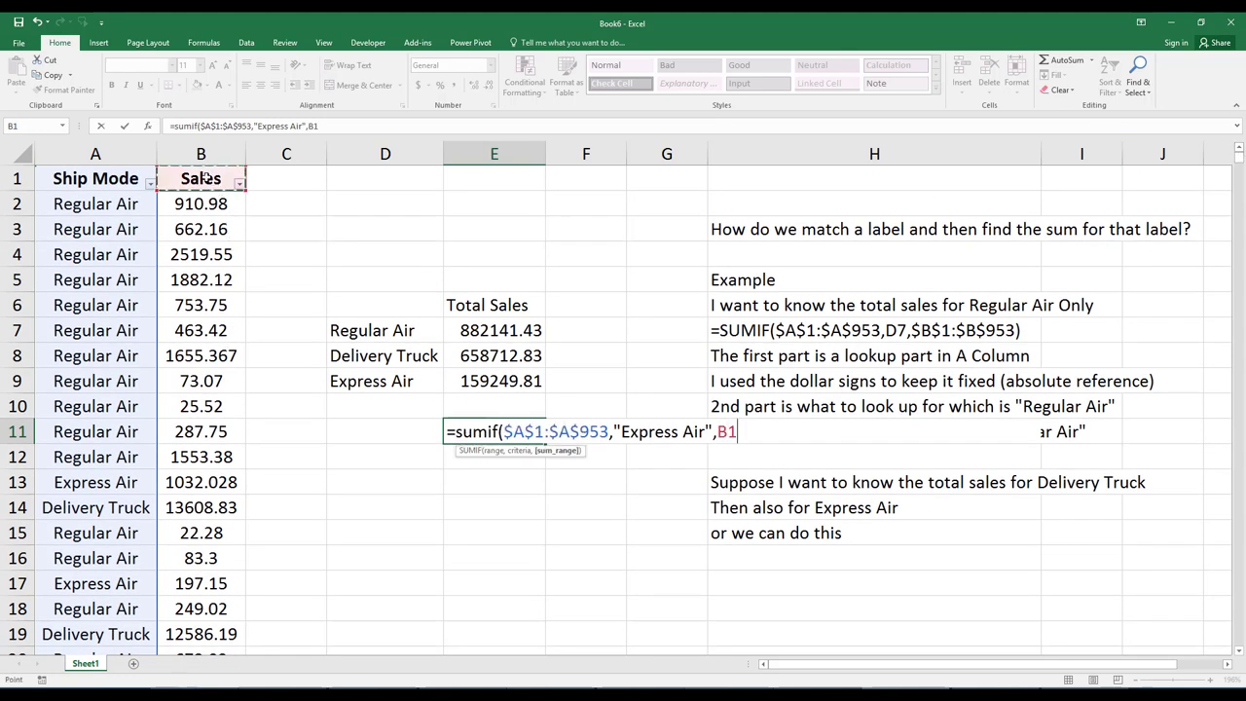
pyautogui.hotkey('ctrl', 'shift', 'Down')
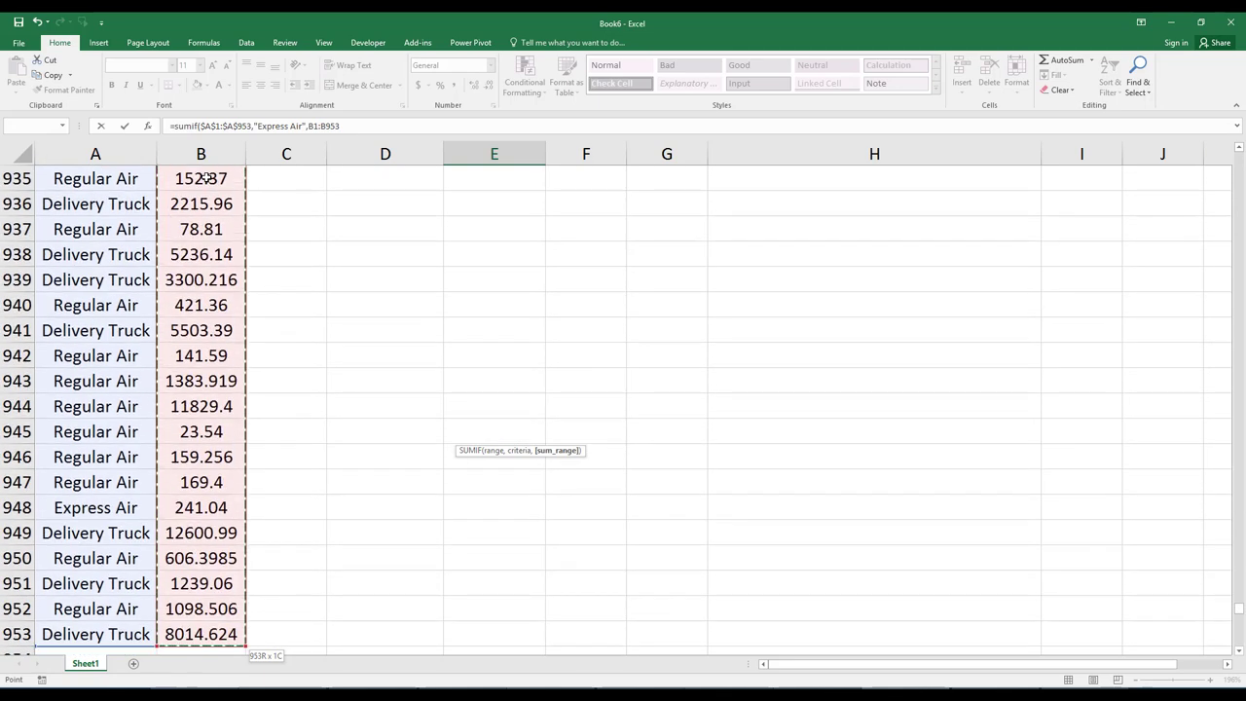
pyautogui.press('F4')
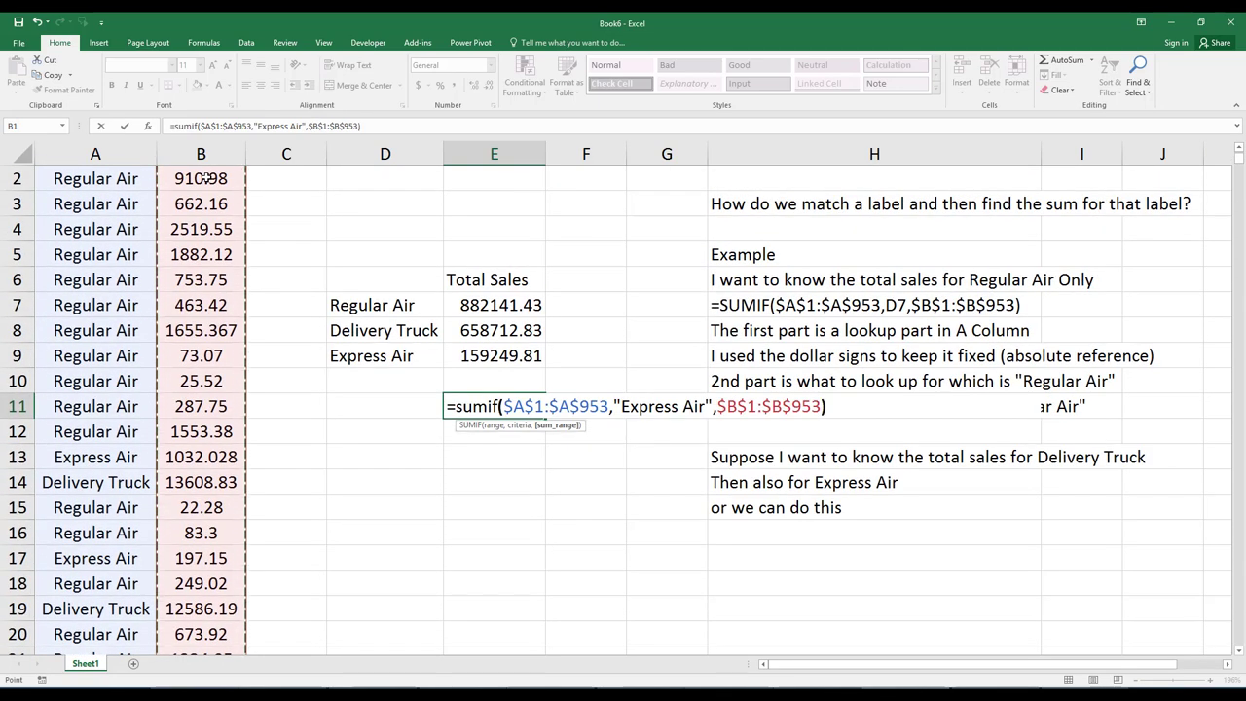
pyautogui.press('Return')
# Copy the 'Express Air' label from D9 into D11
pyautogui.press('Up')
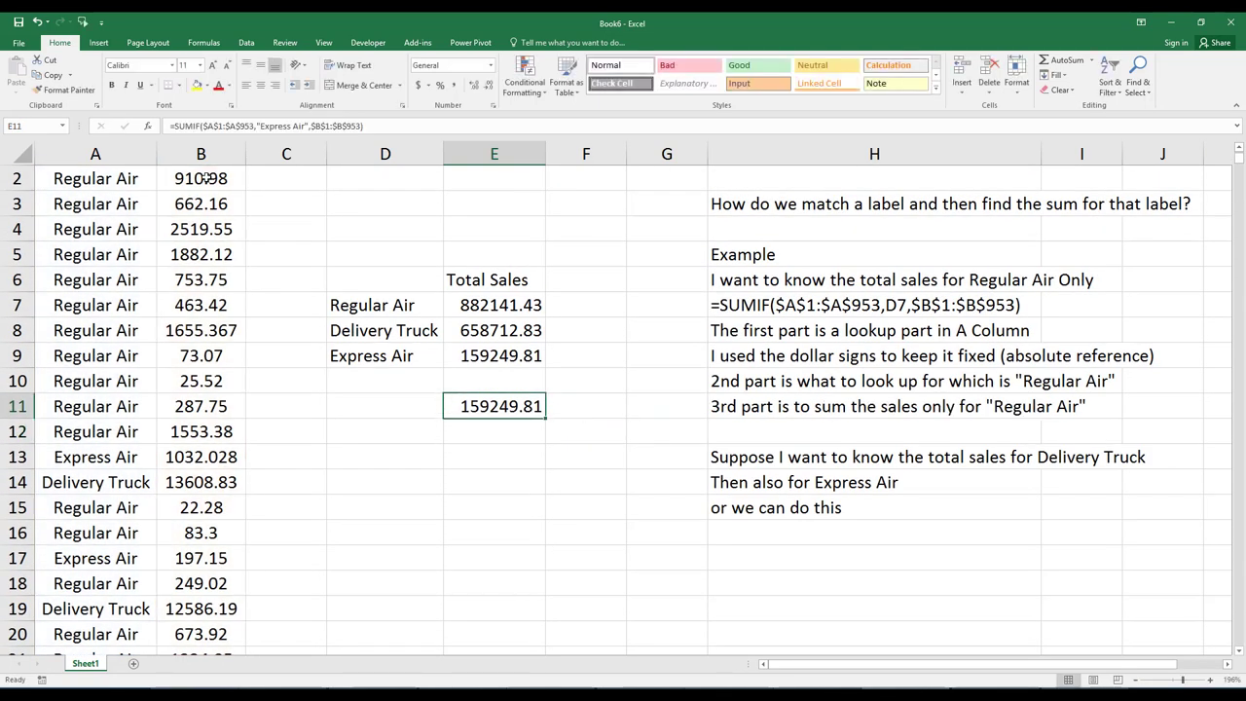
pyautogui.press('Left')
pyautogui.press('Up')
pyautogui.press('Up')
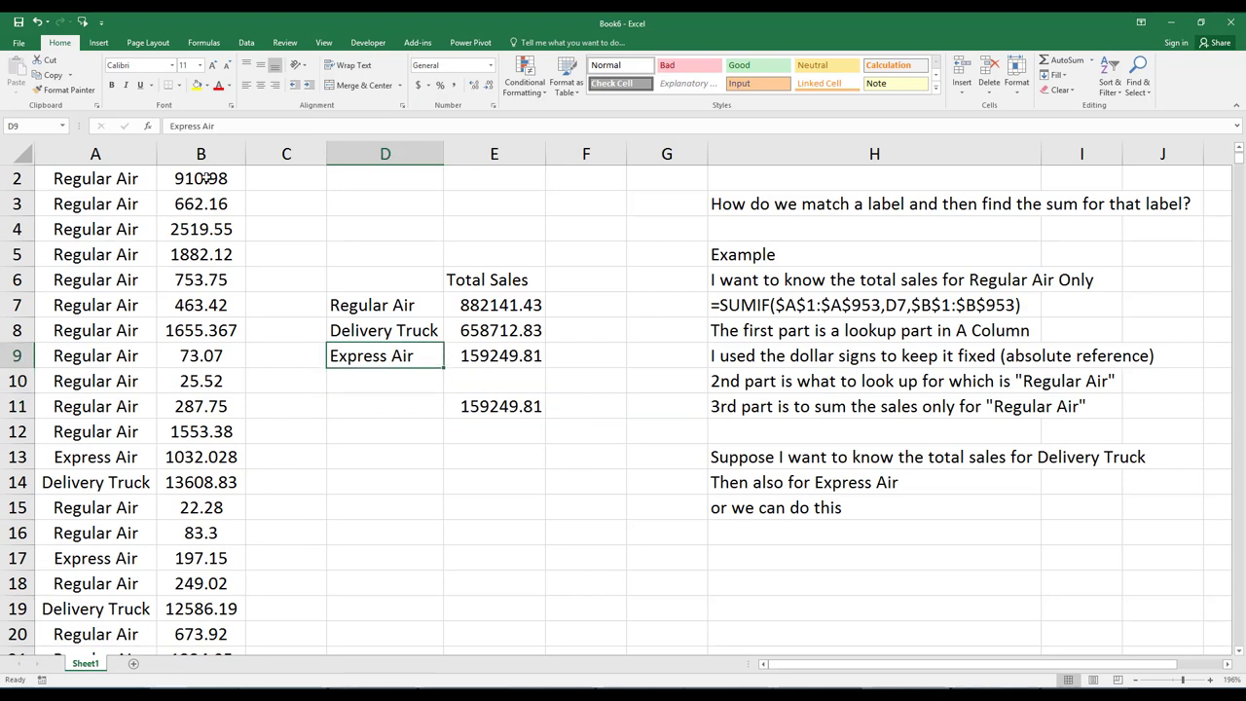
pyautogui.hotkey('ctrl', 'c')
pyautogui.press('Down')
pyautogui.press('Down')
pyautogui.hotkey('ctrl', 'v')
pyautogui.press('Escape')
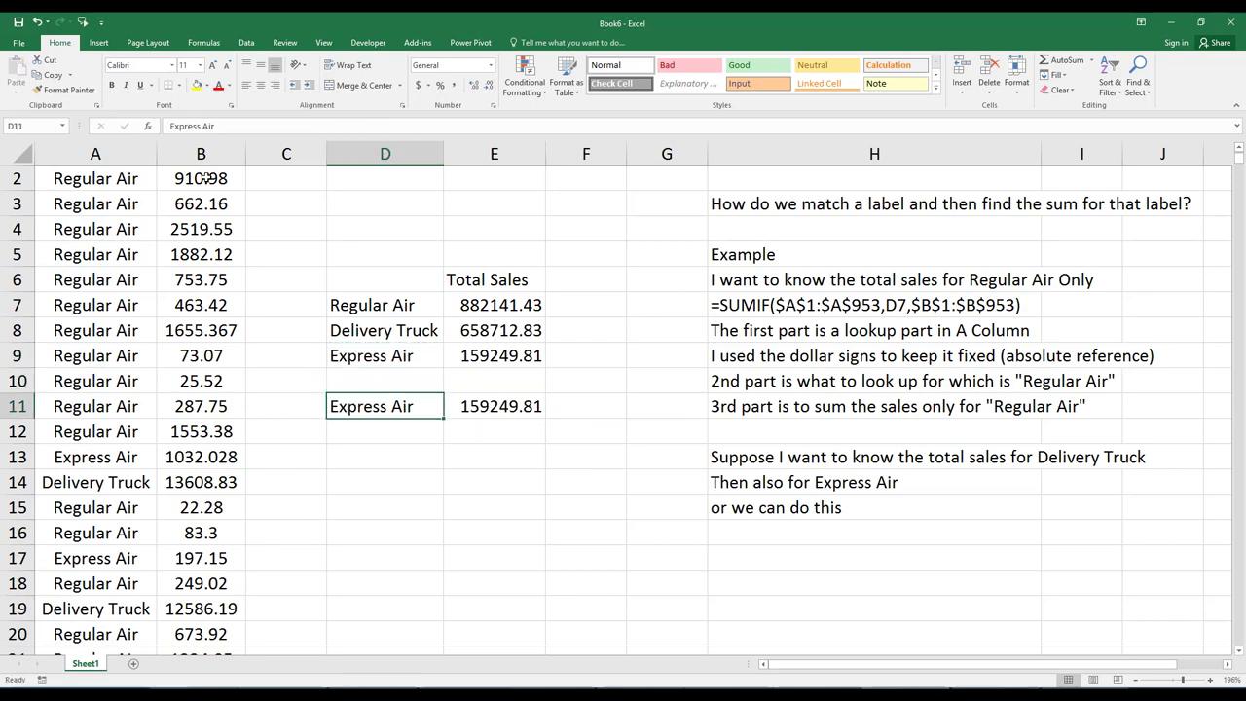